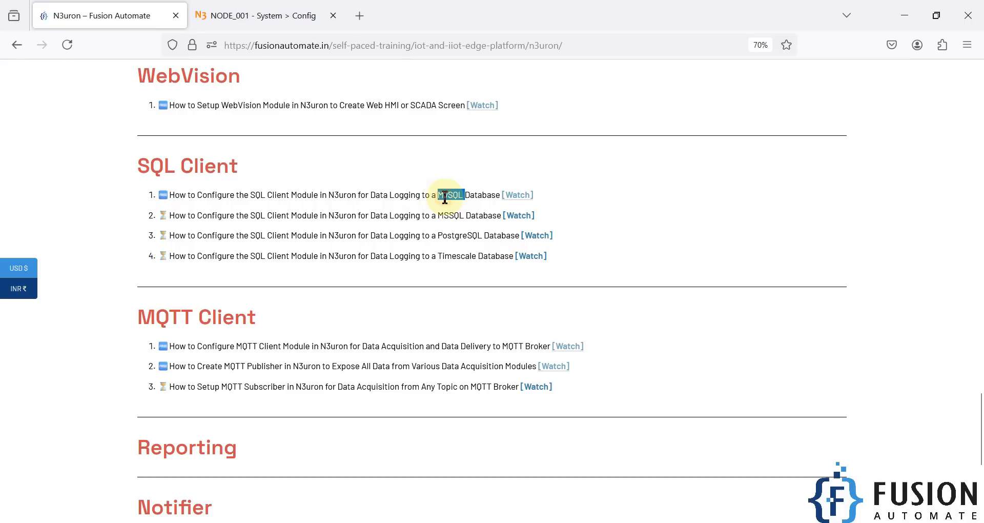
# - Examine the SQL Client tutorial entries for data logging to MySQL and MSSQL databases
pyautogui.click(366, 200)
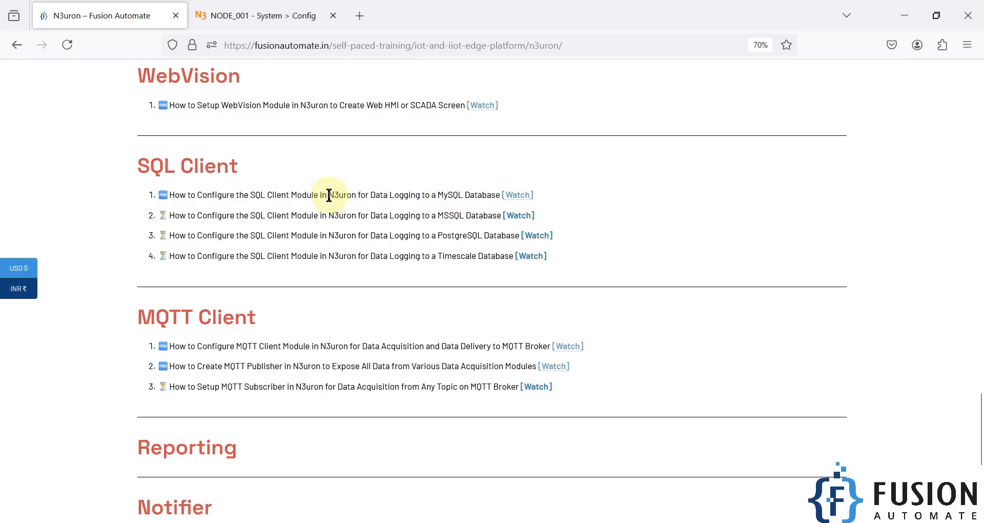
pyautogui.doubleClick(450, 195)
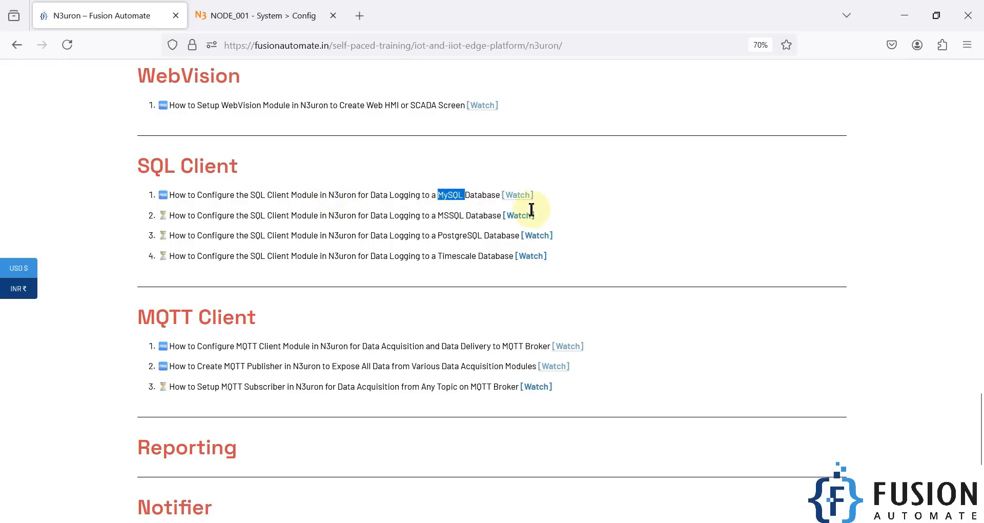
pyautogui.click(368, 195)
pyautogui.moveTo(171, 195); pyautogui.dragTo(505, 199)
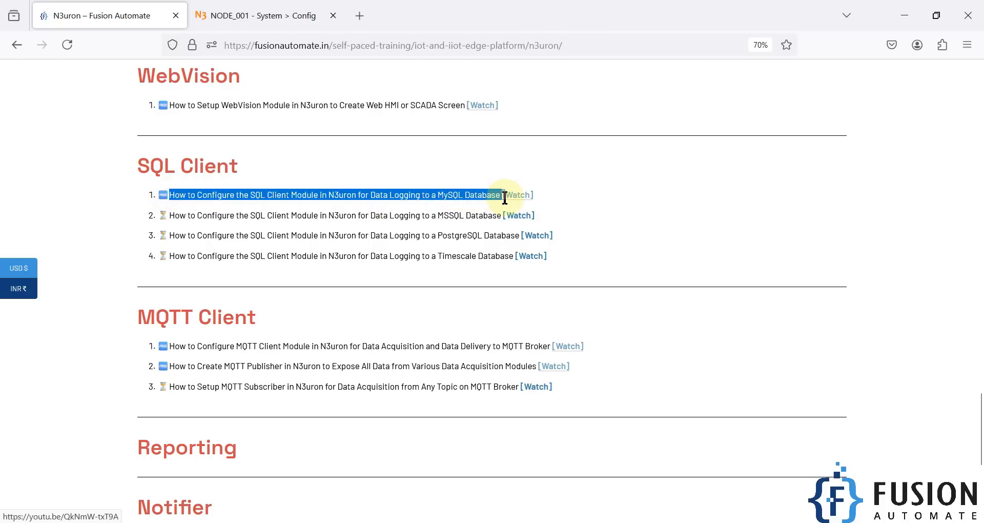
pyautogui.click(446, 198)
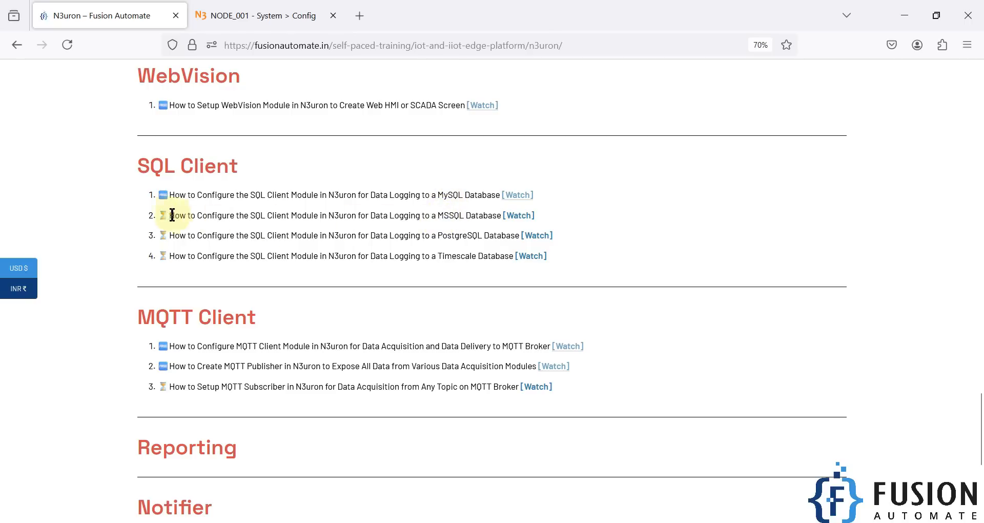
pyautogui.moveTo(165, 217); pyautogui.dragTo(355, 217)
pyautogui.doubleClick(379, 218)
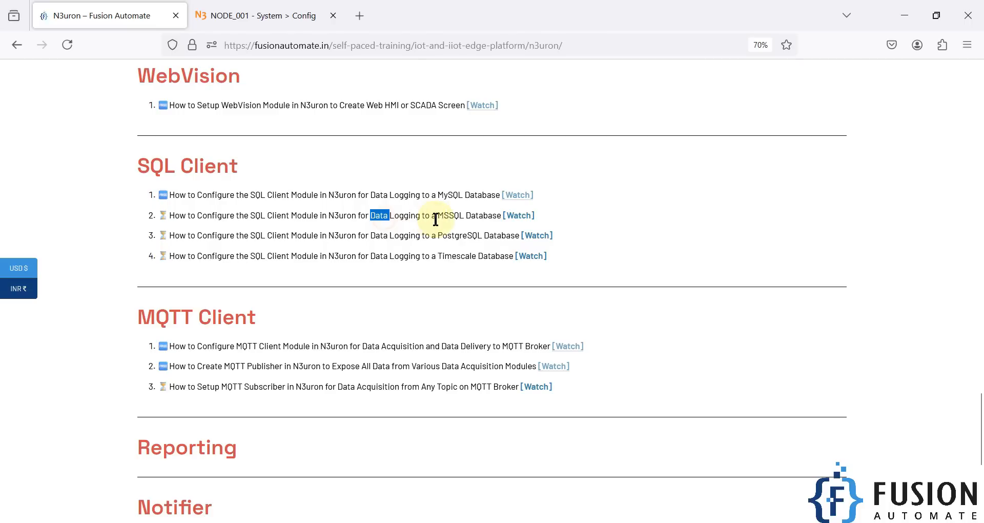
pyautogui.doubleClick(444, 217)
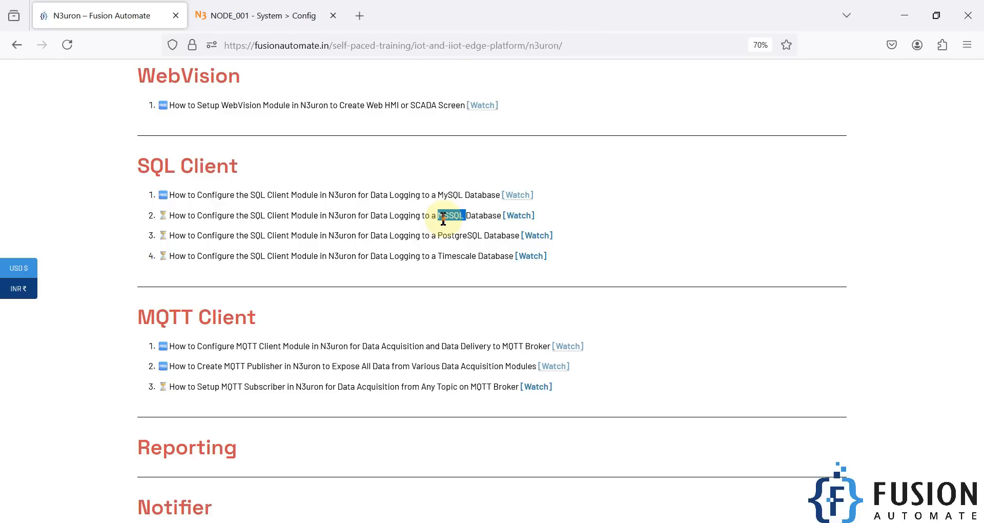
pyautogui.click(443, 219)
# - Switch to the N3uron configuration, view the SQLClient_Module settings, and open that module's channel model
pyautogui.click(290, 15)
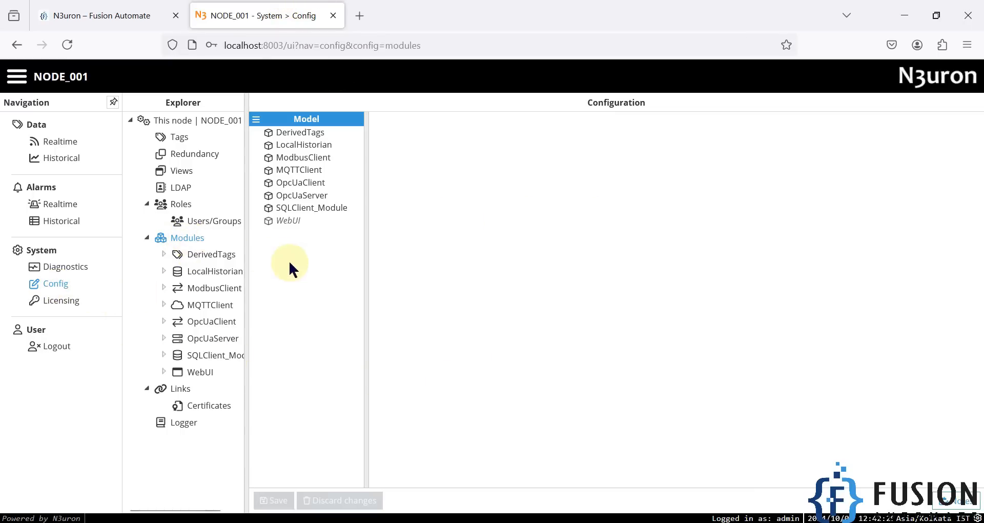
pyautogui.click(256, 119)
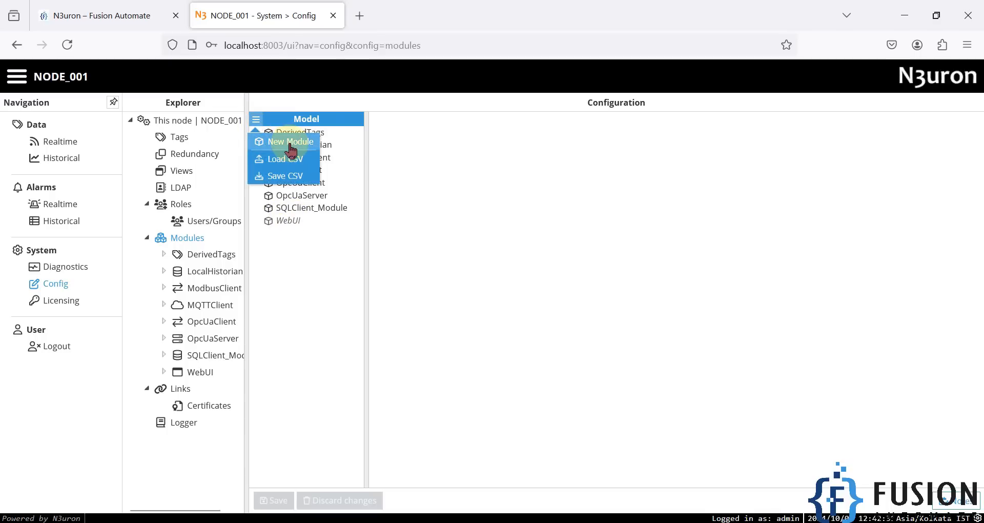
pyautogui.click(312, 278)
pyautogui.click(294, 209)
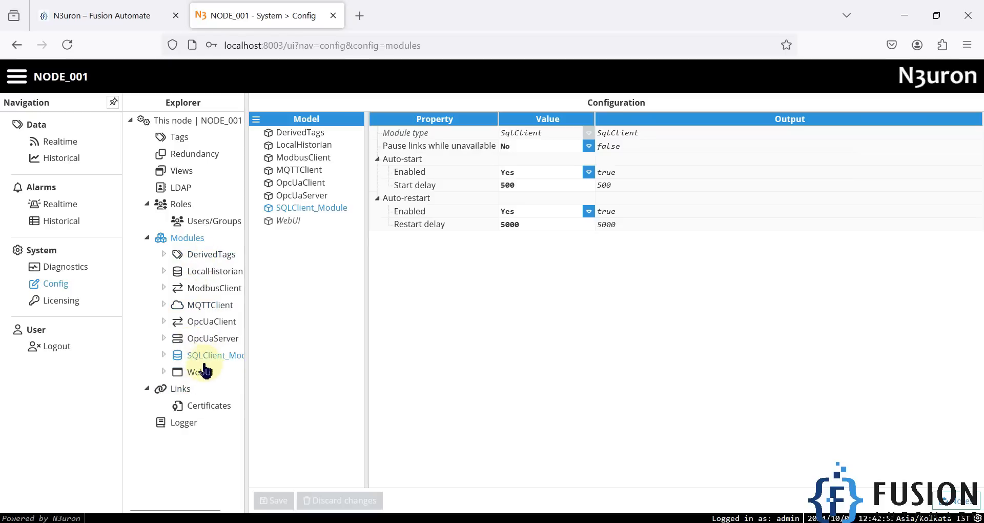
pyautogui.moveTo(247, 335); pyautogui.dragTo(293, 330)
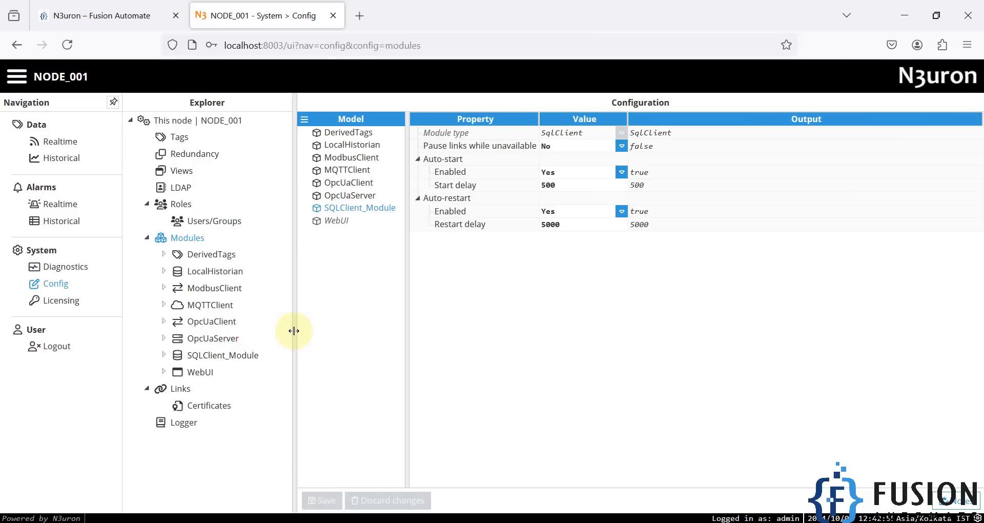
pyautogui.click(231, 361)
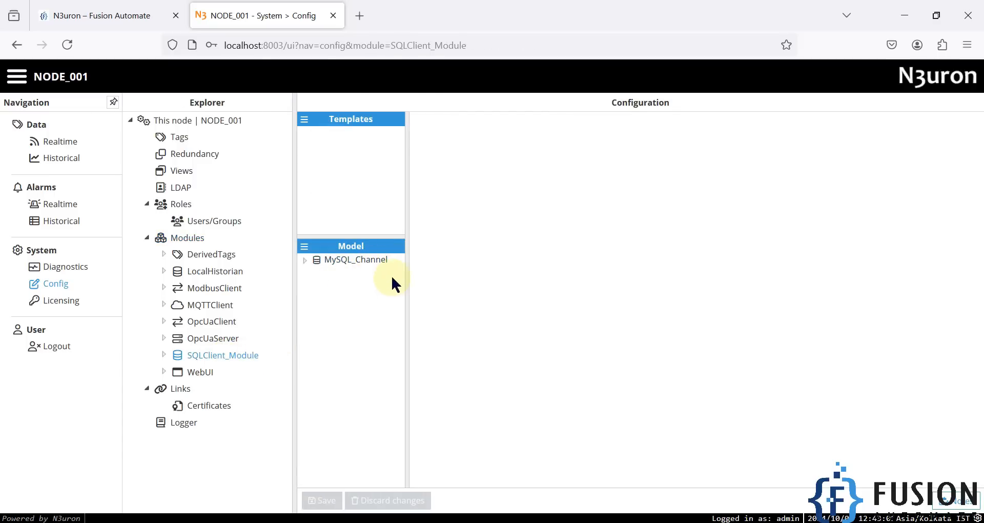
# - Check the MySQL data logging entry on the Fusion Automate page and return to the N3uron configuration
pyautogui.click(88, 8)
pyautogui.doubleClick(445, 193)
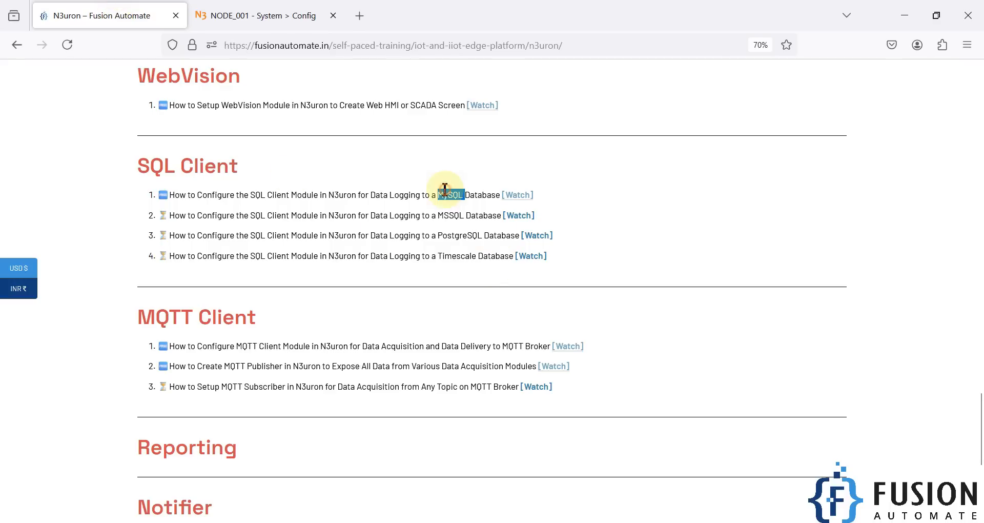
pyautogui.click(259, 12)
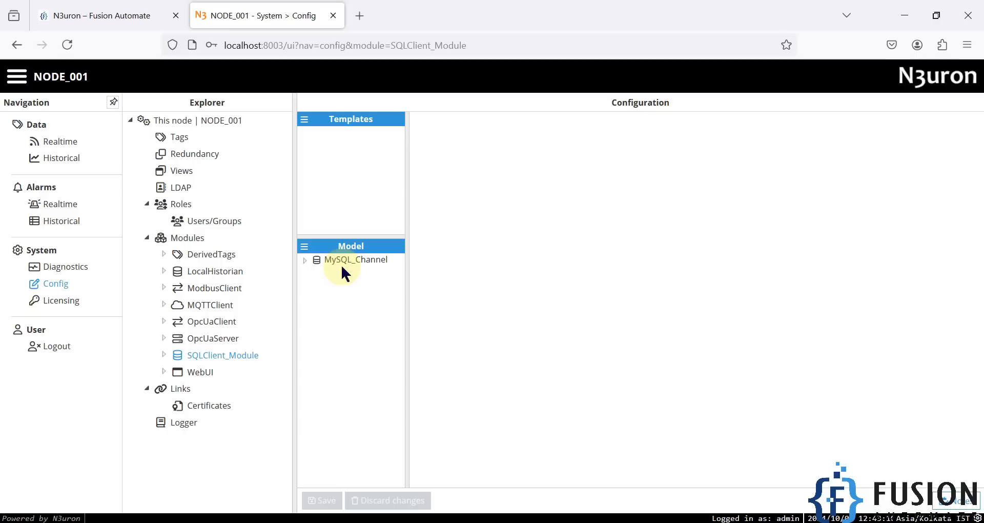
# - Create a channel named MSSQL_Channel in SQLClient_Module and set its connector type to SQL Server
pyautogui.click(304, 247)
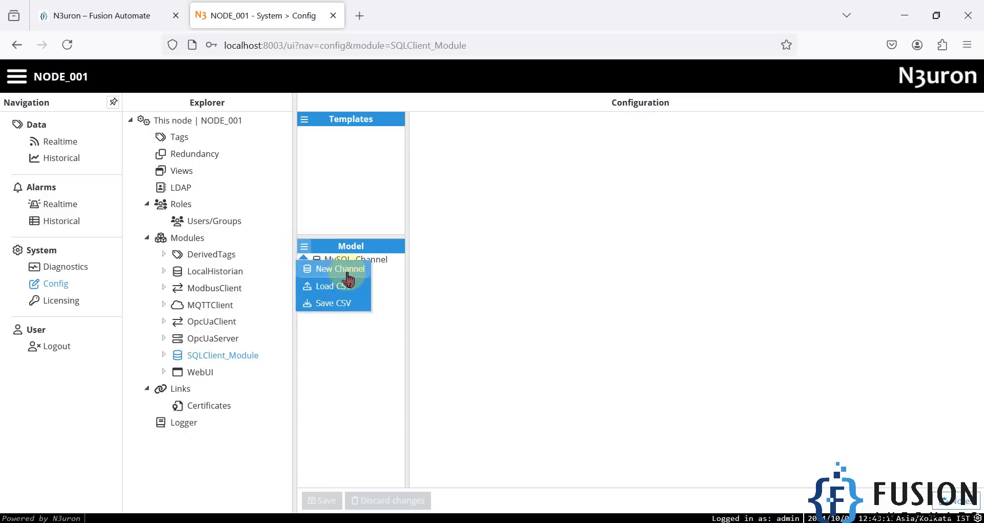
pyautogui.click(351, 279)
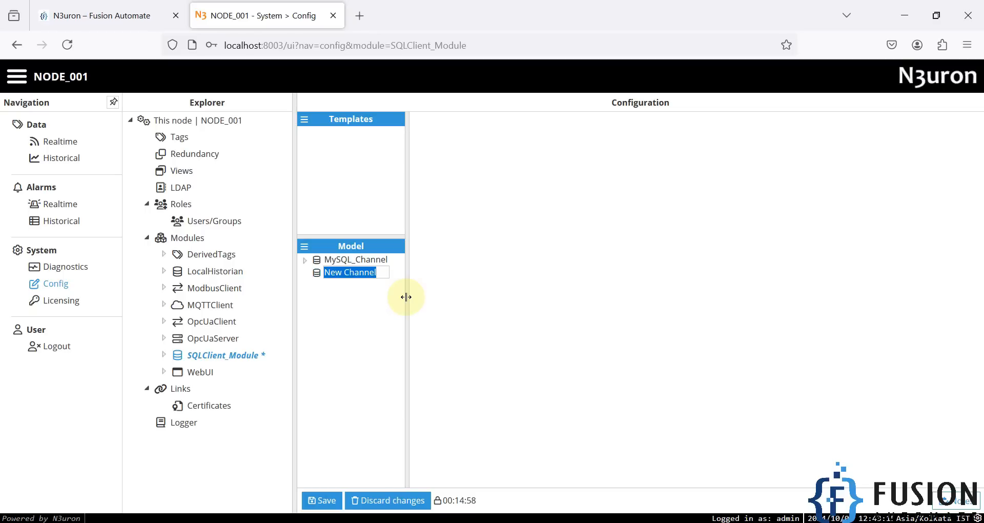
pyautogui.write('MSSQL_')
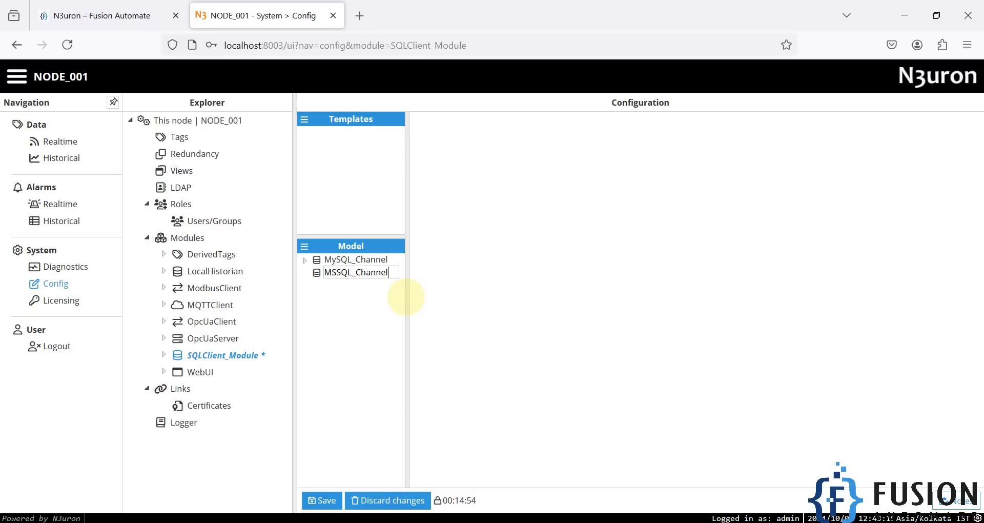
pyautogui.write('Channel')
pyautogui.press('Return')
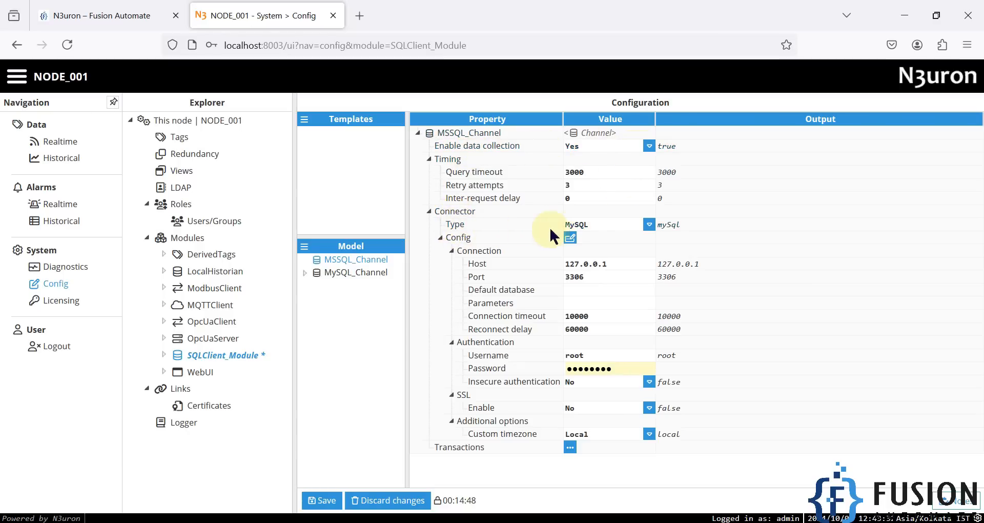
pyautogui.click(648, 226)
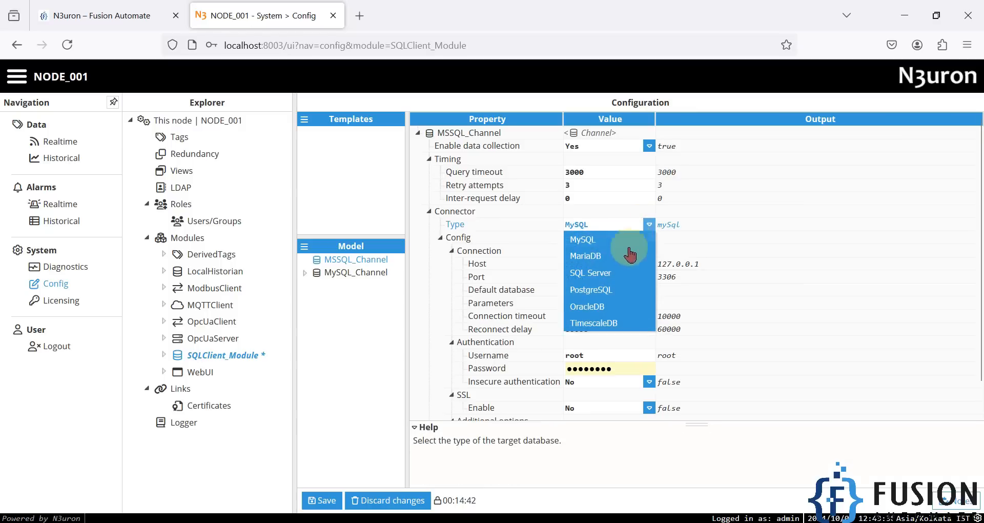
pyautogui.click(602, 277)
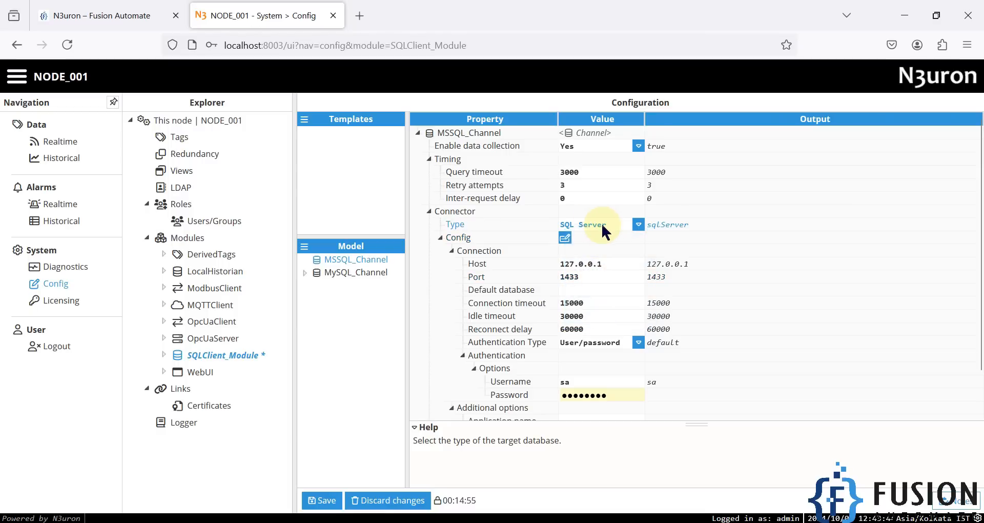
# - Set the channel's host to PARROT\SQLEXPRESS, copying the server name from the connection dialog in SQL Server Management Studio
pyautogui.click(623, 265)
pyautogui.moveTo(614, 264); pyautogui.dragTo(556, 257)
pyautogui.click(614, 268)
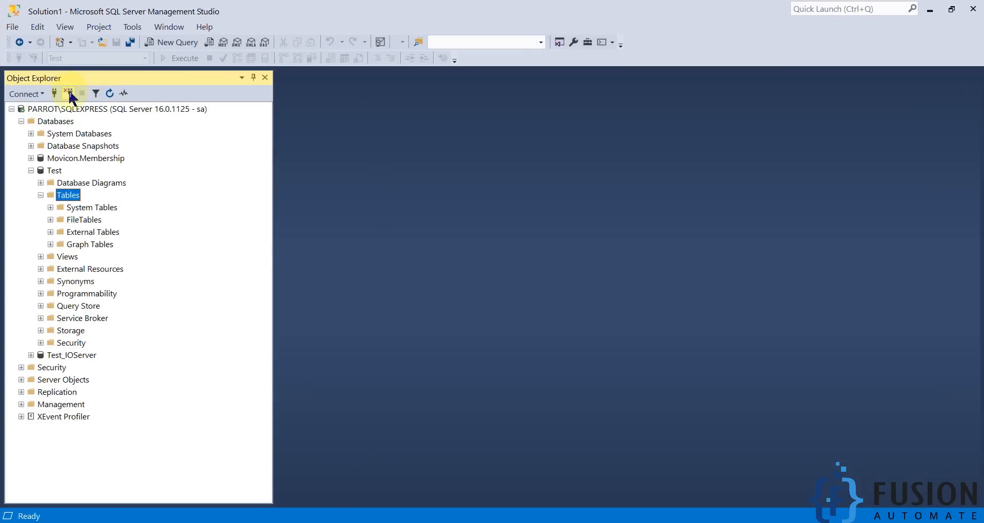
pyautogui.click(70, 93)
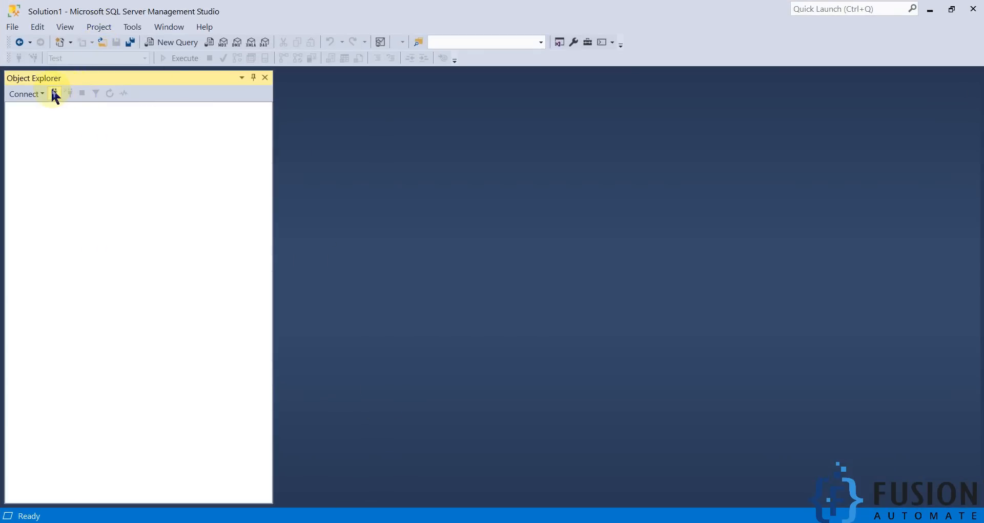
pyautogui.click(55, 94)
pyautogui.click(492, 189)
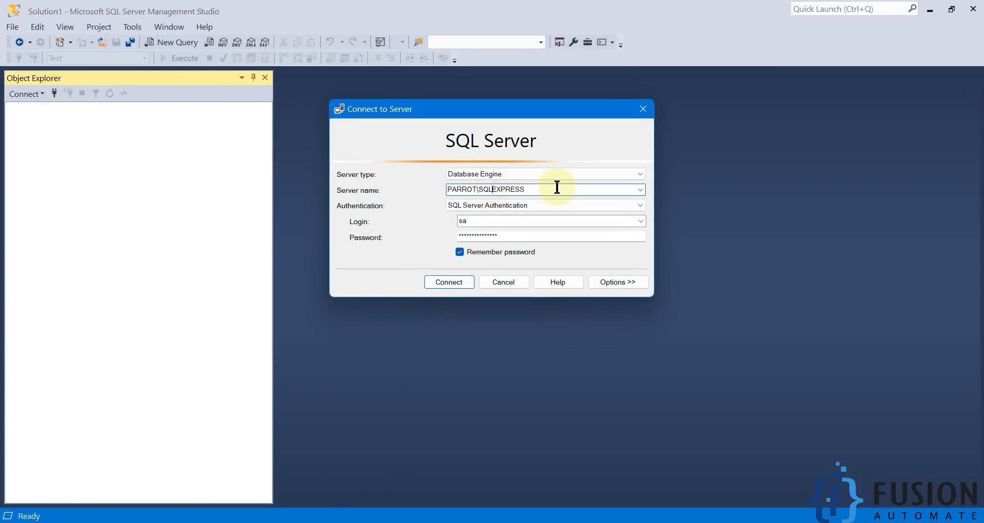
pyautogui.moveTo(557, 187); pyautogui.dragTo(431, 186)
pyautogui.hotkey('ctrl', 'c')
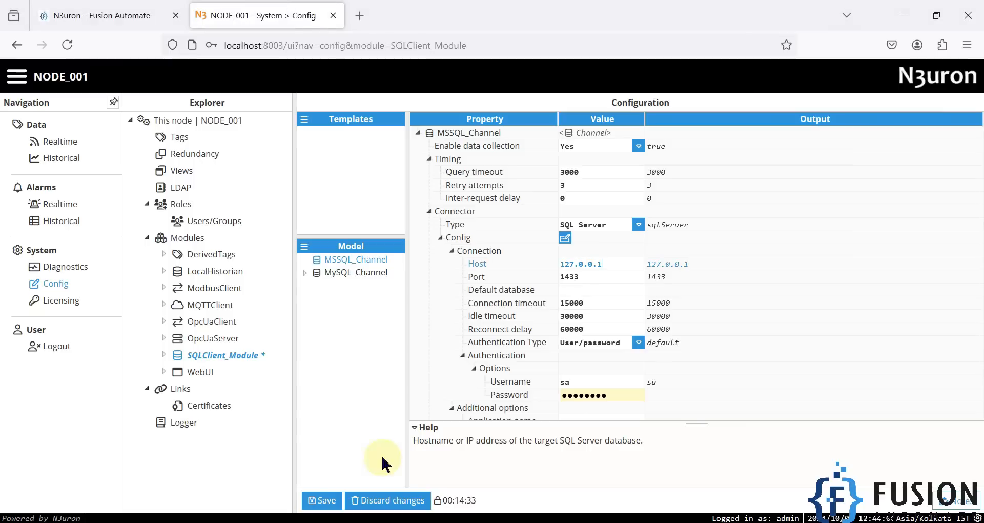
pyautogui.moveTo(610, 264); pyautogui.dragTo(547, 254)
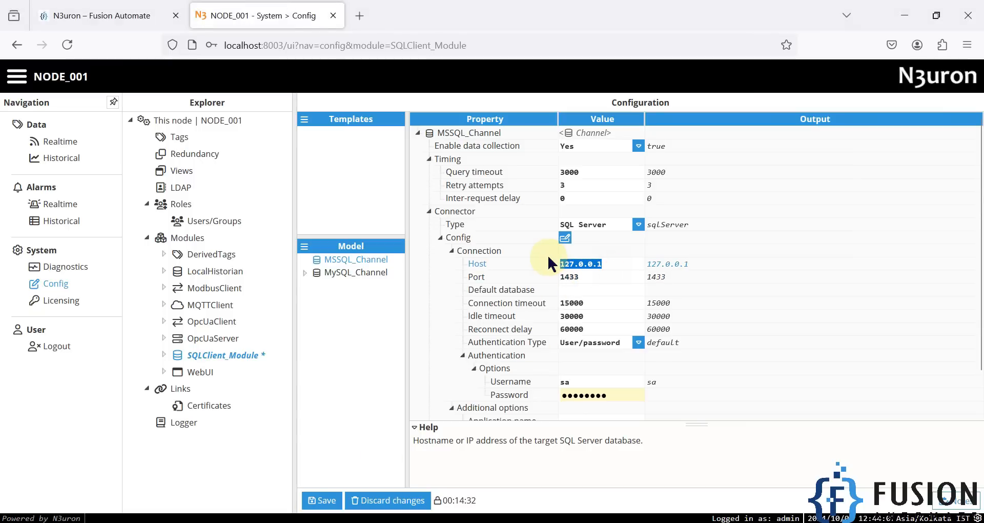
pyautogui.hotkey('ctrl', 'v')
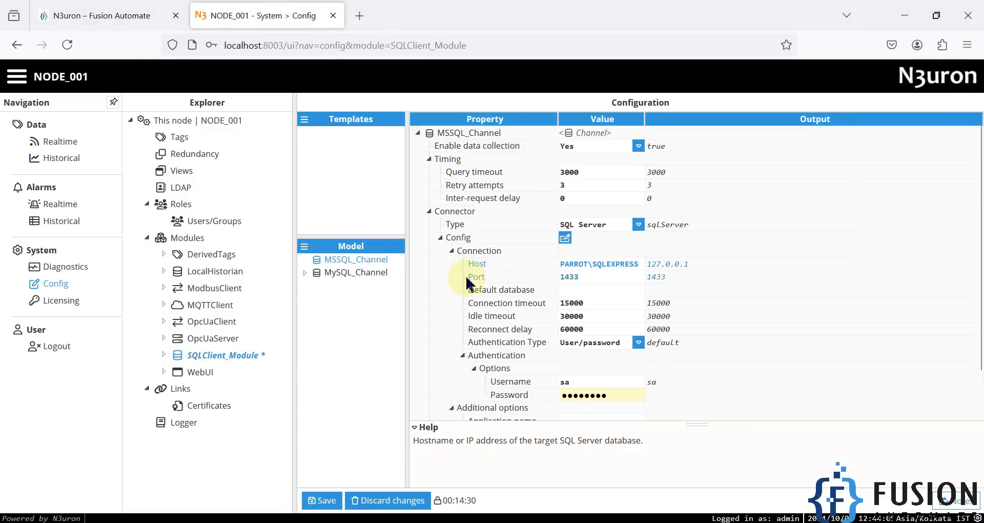
# - Find the Test database on PARROT\SQLEXPRESS in SQL Server Management Studio and enter it as the channel's default database in N3uron
pyautogui.click(576, 279)
pyautogui.click(575, 290)
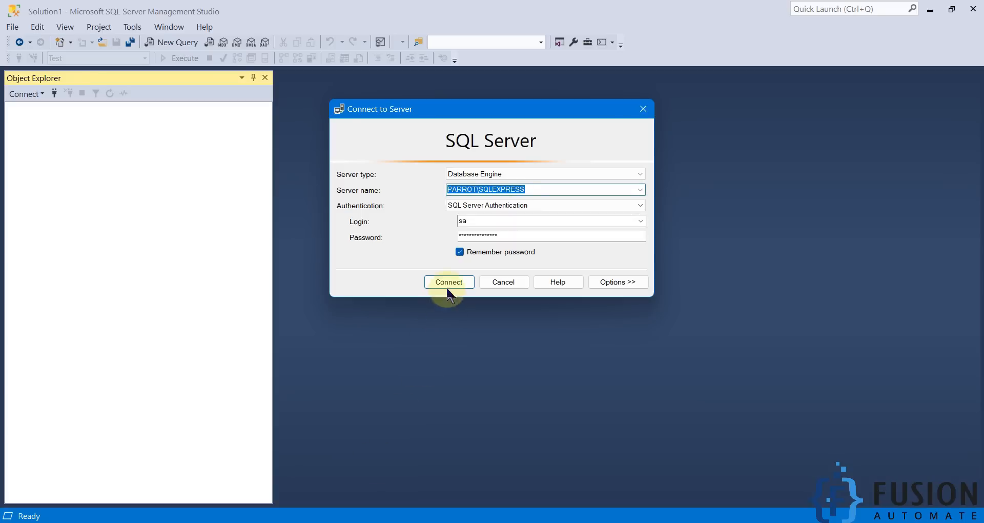
pyautogui.click(448, 282)
pyautogui.click(21, 121)
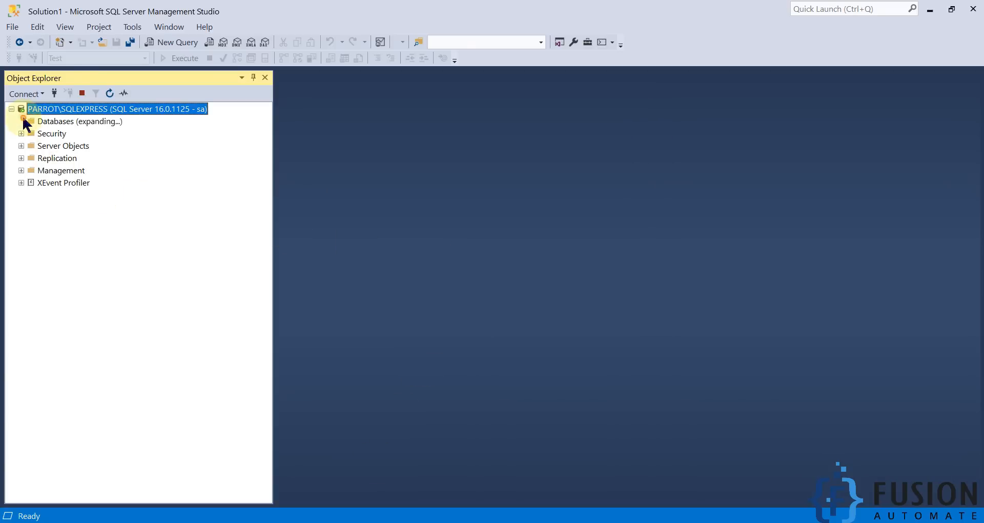
pyautogui.click(52, 171)
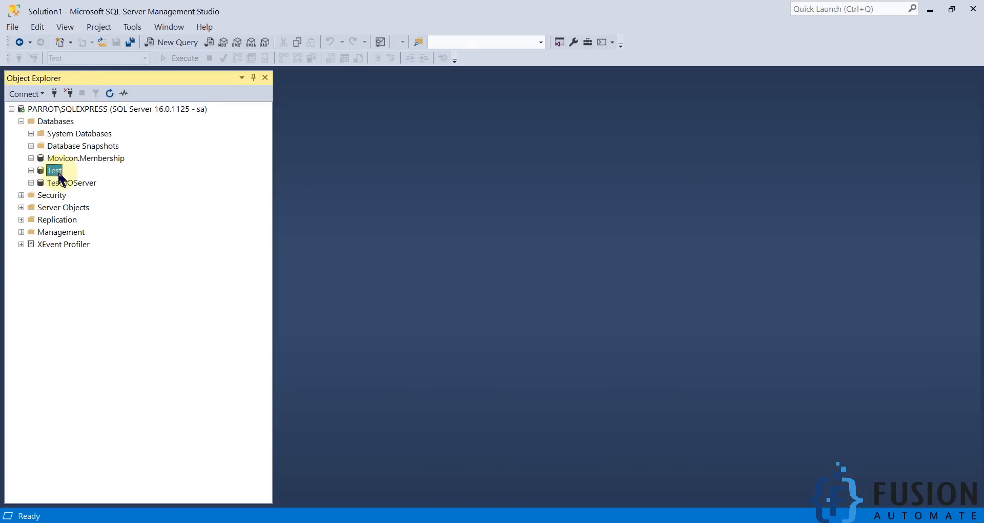
pyautogui.click(31, 170)
pyautogui.click(41, 195)
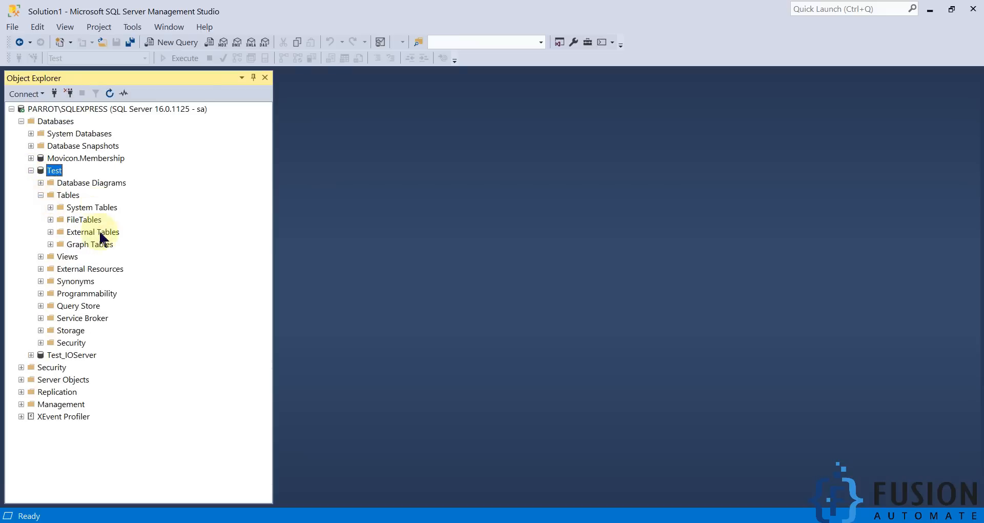
pyautogui.hotkey('alt', 'Tab')
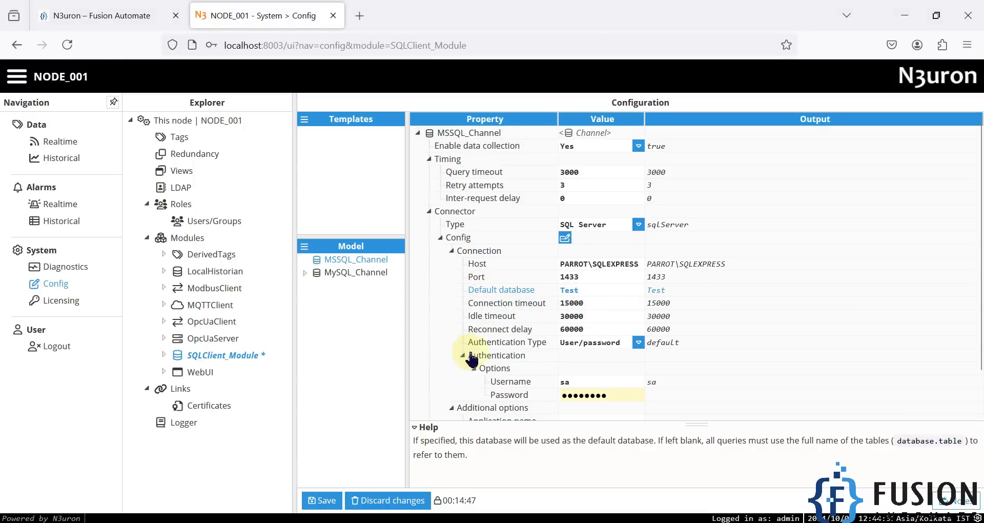
# - Enter the password for the sa login in MSSQL_Channel's authentication options and save the configuration without restarting the module
pyautogui.scroll(-2, 641, 303)
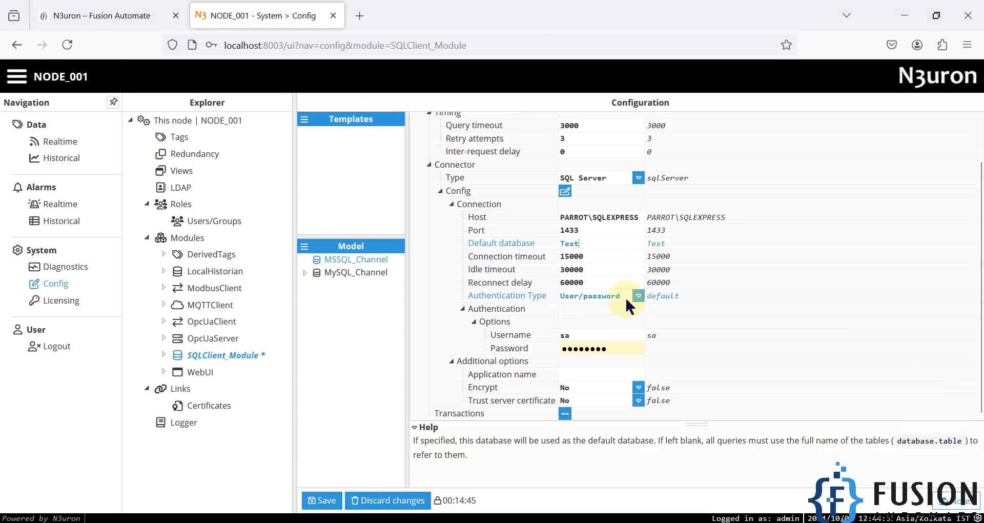
pyautogui.click(575, 336)
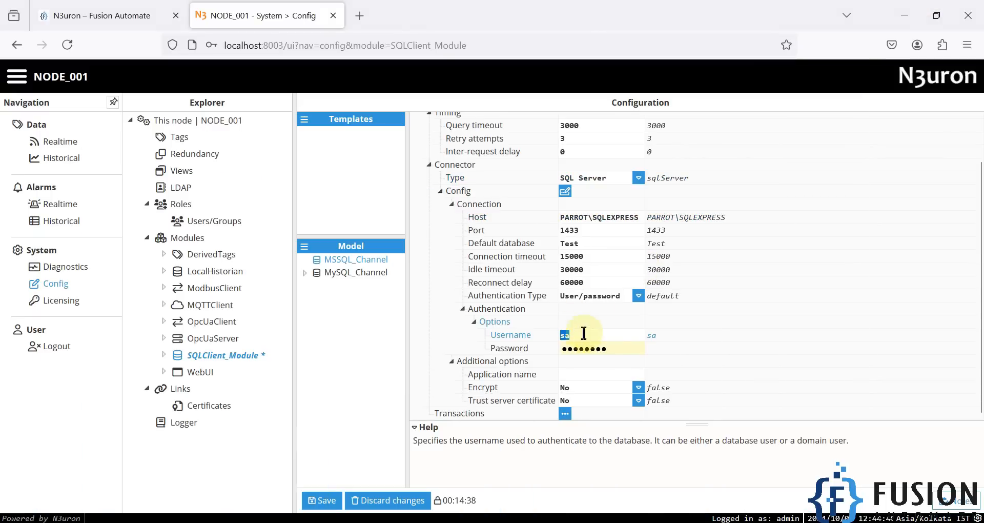
pyautogui.click(609, 348)
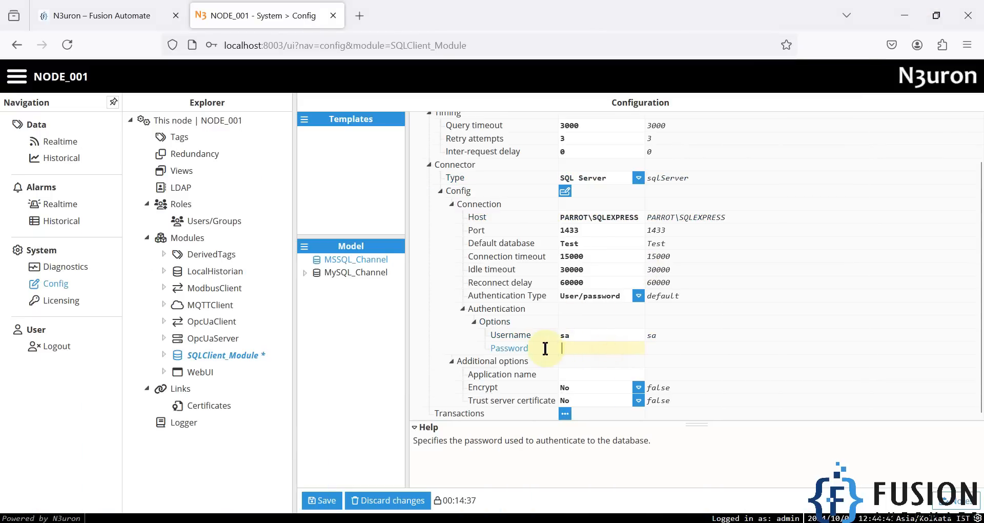
pyautogui.write('••')
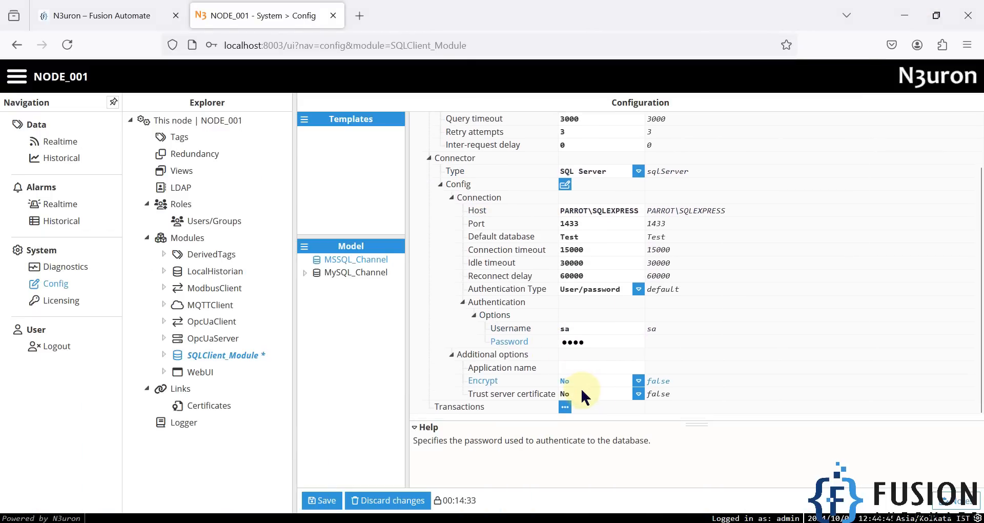
pyautogui.click(321, 500)
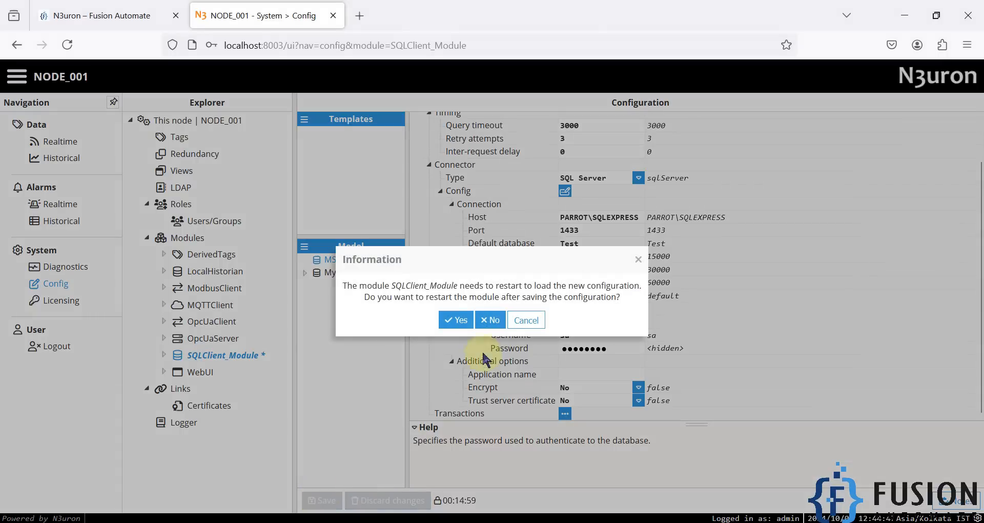
pyautogui.click(489, 317)
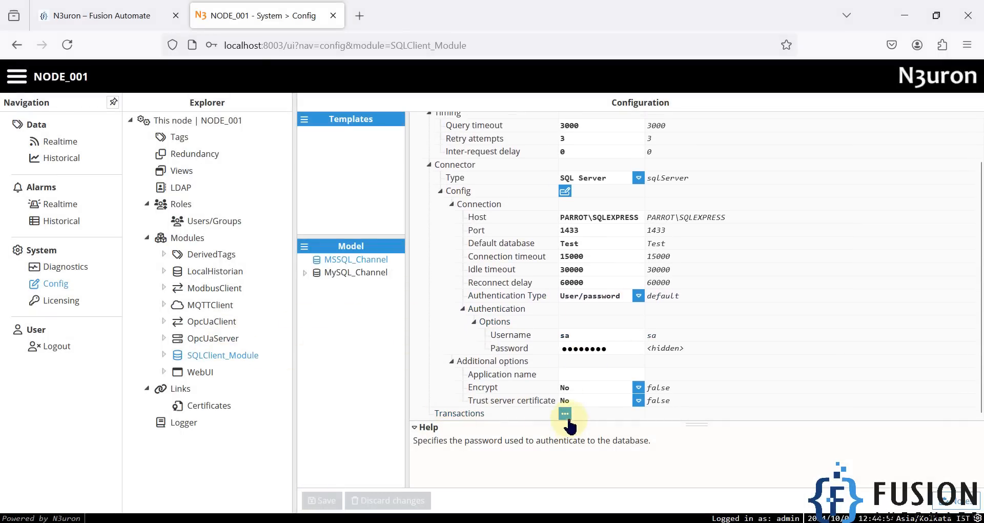
# - Add a new history transaction with its default name to MSSQL_Channel and save the configuration, restarting the module
pyautogui.scroll(2, 643, 376)
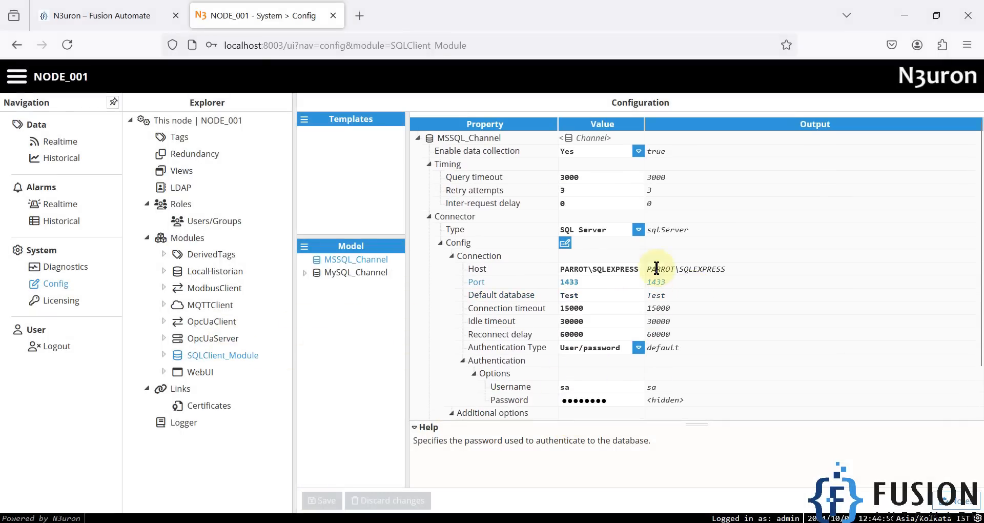
pyautogui.scroll(-2, 656, 333)
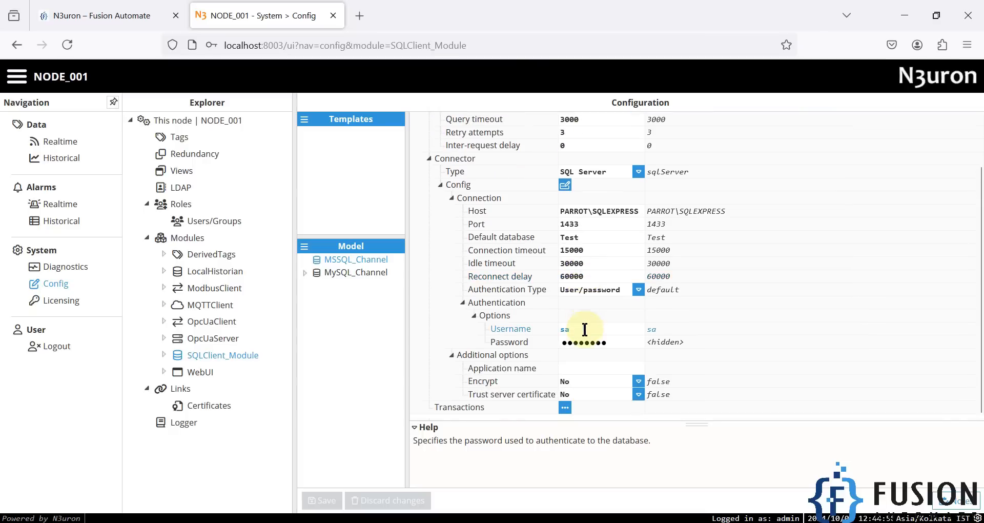
pyautogui.click(566, 415)
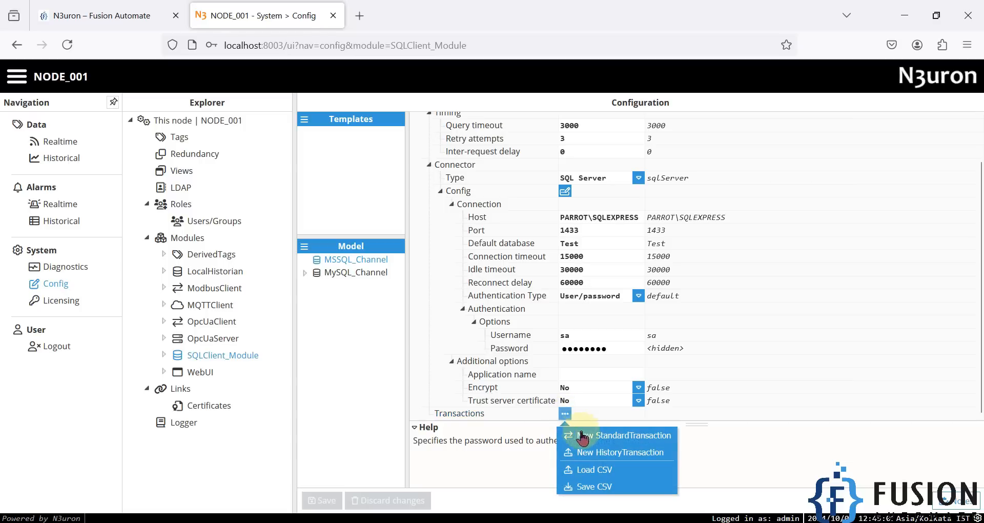
pyautogui.click(617, 454)
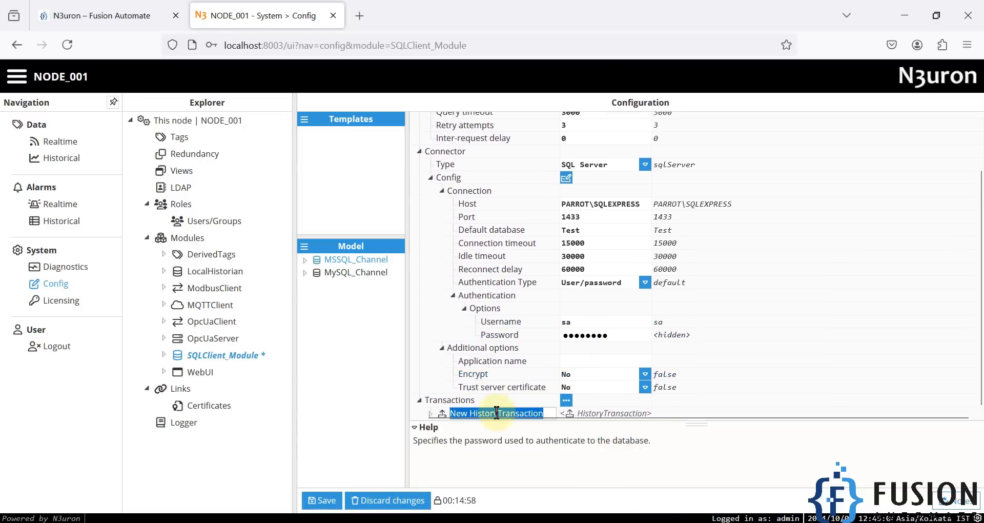
pyautogui.click(322, 500)
pyautogui.click(455, 319)
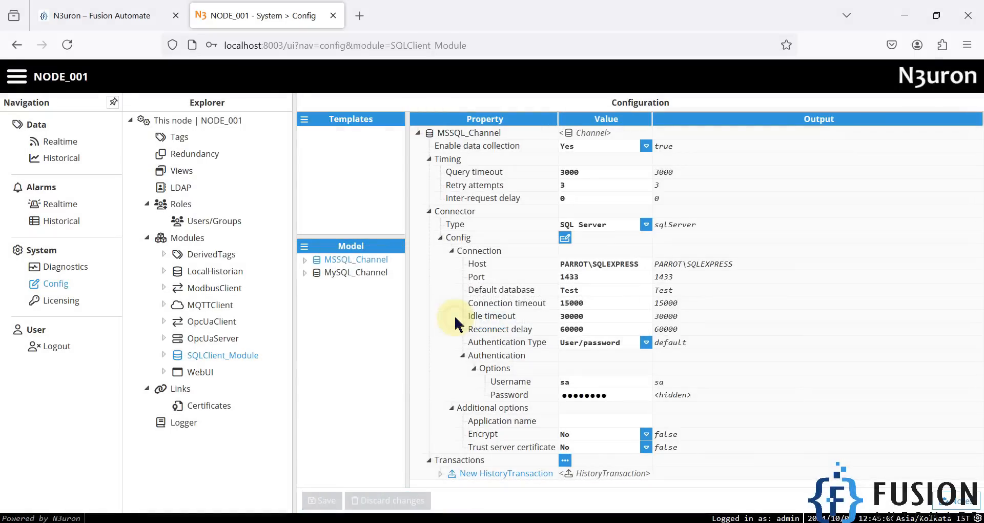
# - Open the new history transaction under MSSQL_Channel and set its mode to Snapshot
pyautogui.click(306, 261)
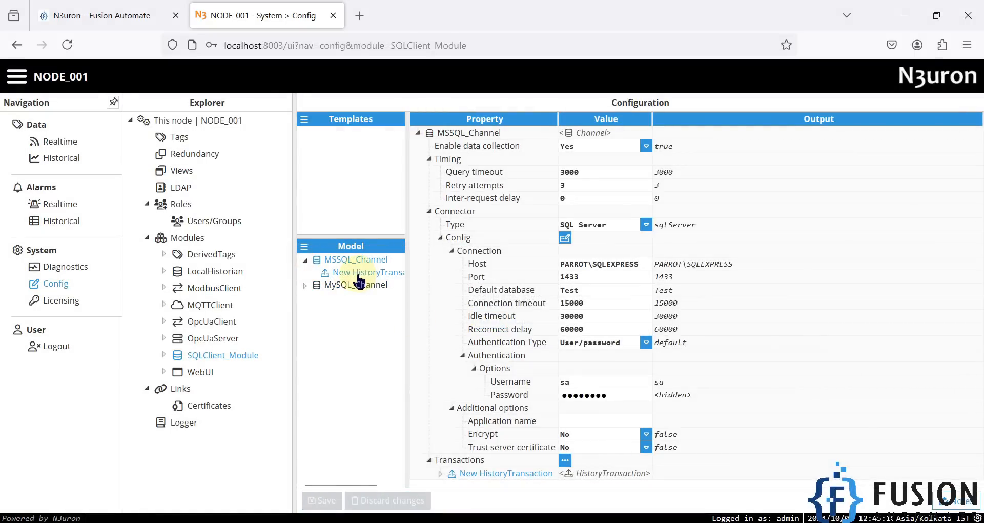
pyautogui.click(358, 273)
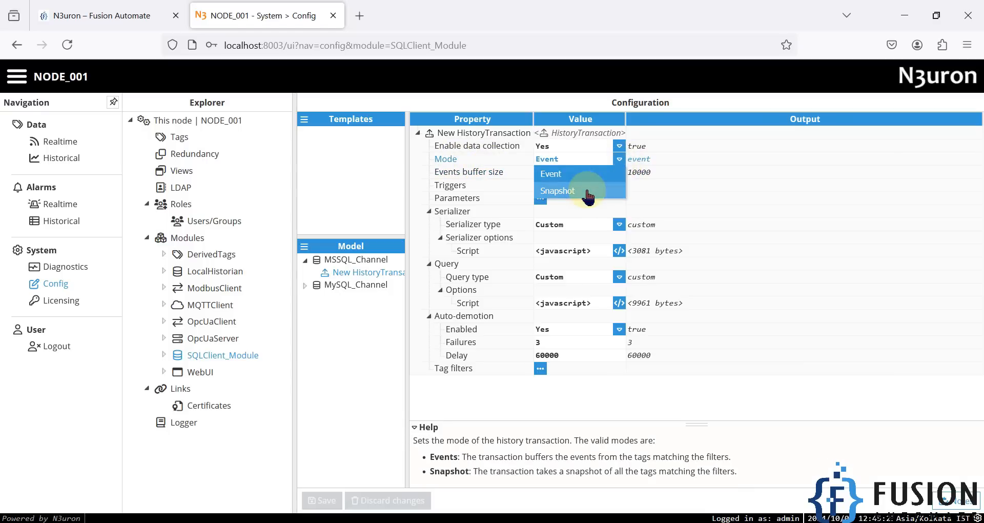
pyautogui.click(586, 186)
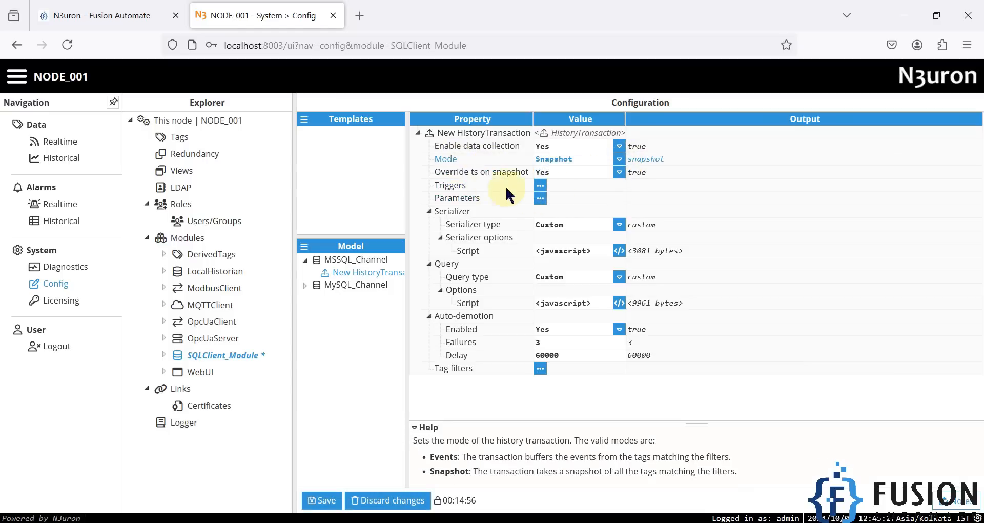
# - Add a periodic trigger to the history transaction, keeping the fixed time type and the 10000 ms scan rate
pyautogui.click(540, 185)
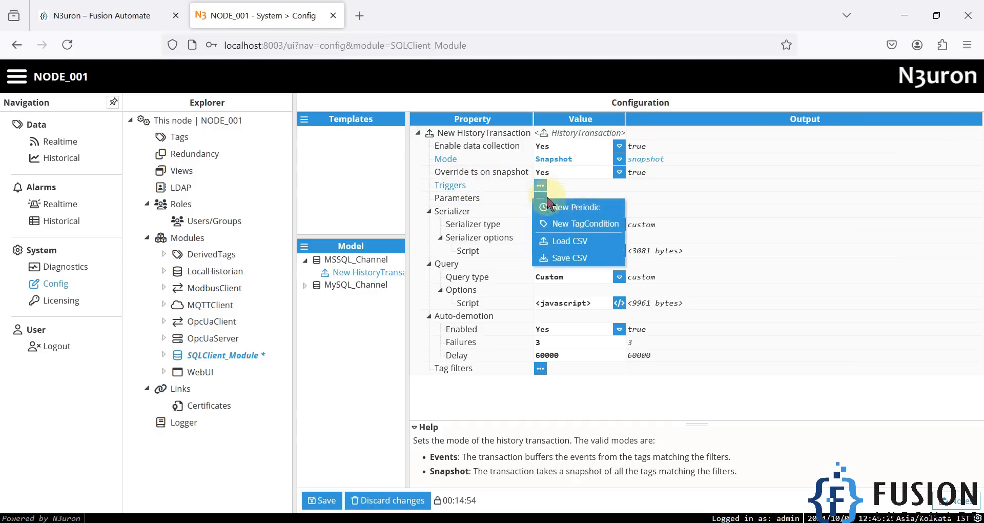
pyautogui.click(547, 215)
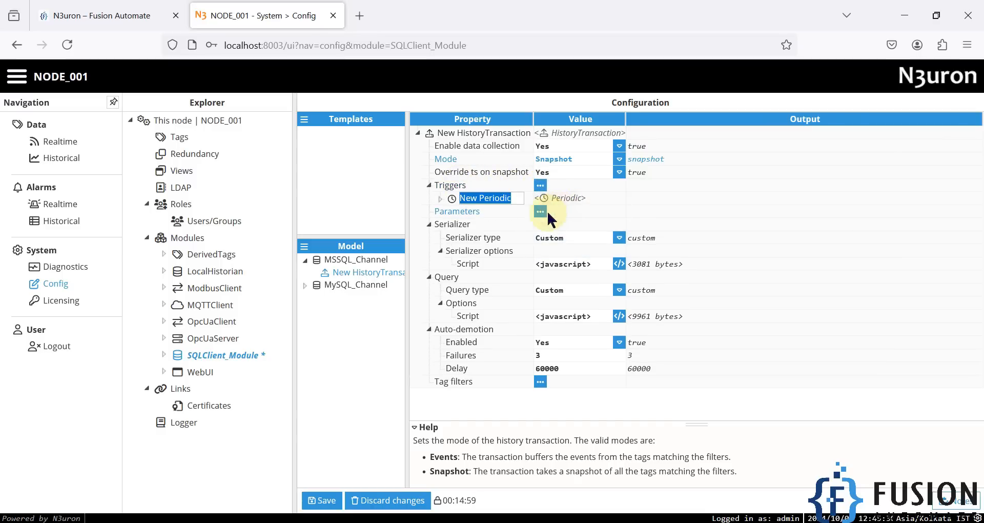
pyautogui.click(440, 198)
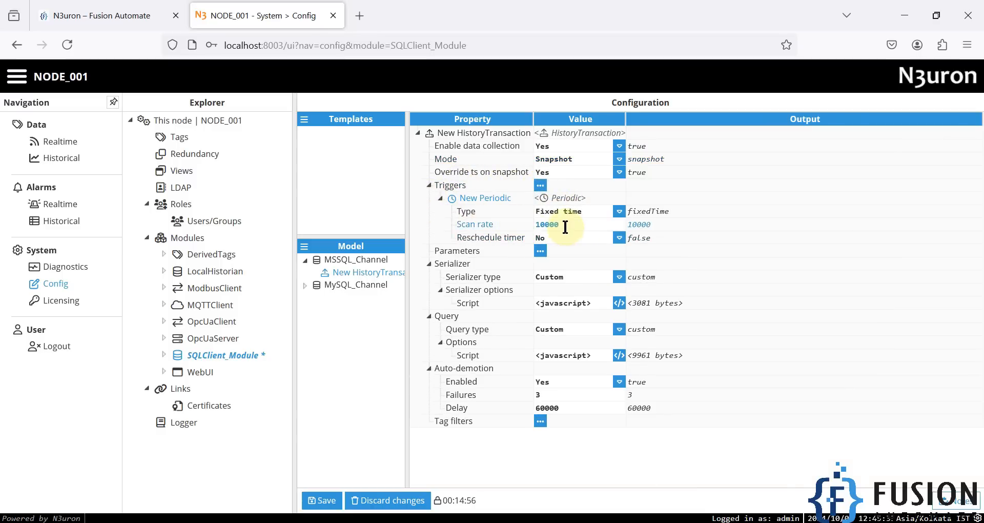
pyautogui.click(548, 225)
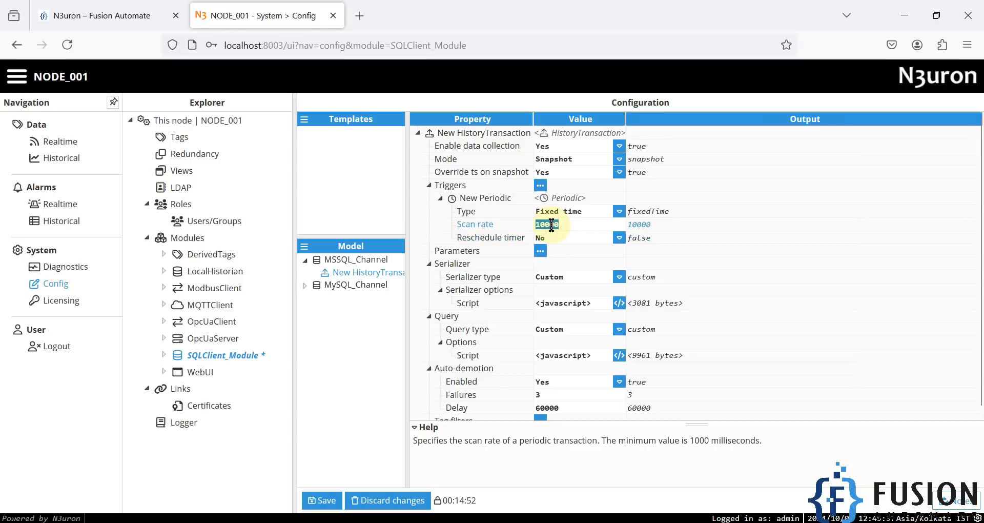
# - Set the SYNTAX constant to "mssql" in the history transaction's query script, keep the table name "history", and save the script
pyautogui.scroll(-1, 574, 277)
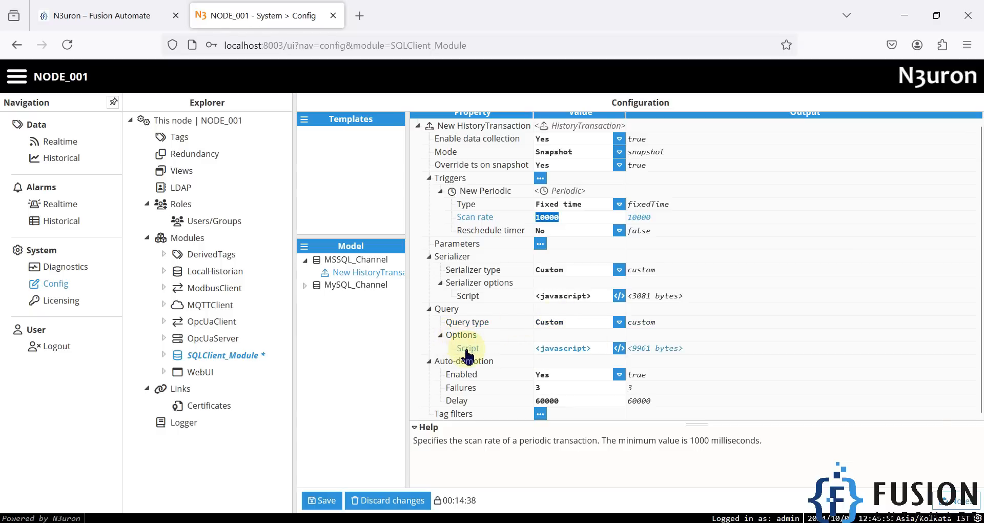
pyautogui.click(620, 350)
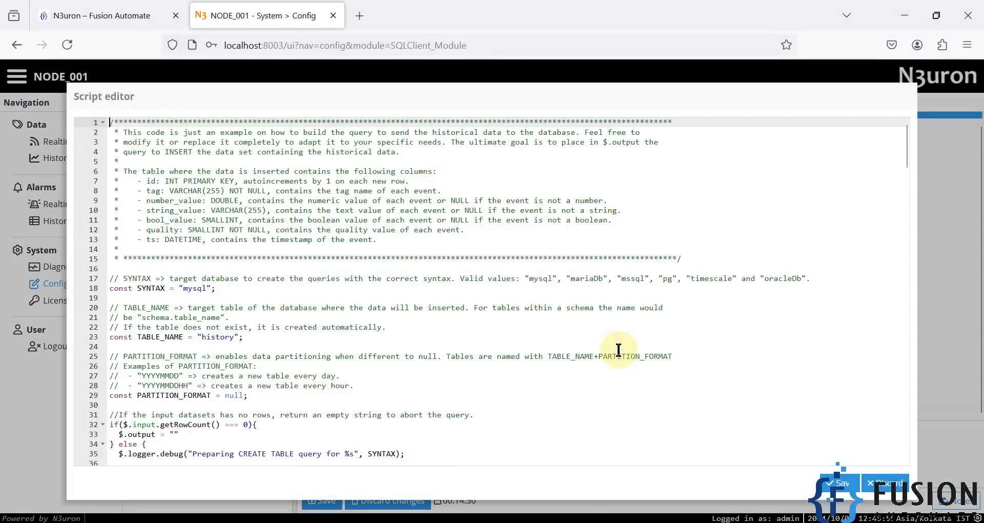
pyautogui.doubleClick(191, 287)
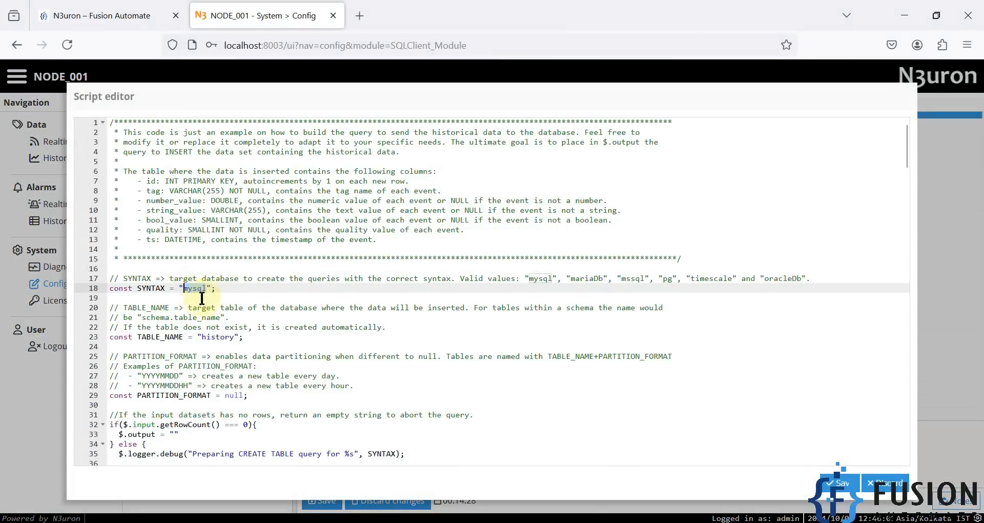
pyautogui.doubleClick(633, 279)
pyautogui.hotkey('ctrl', 'c')
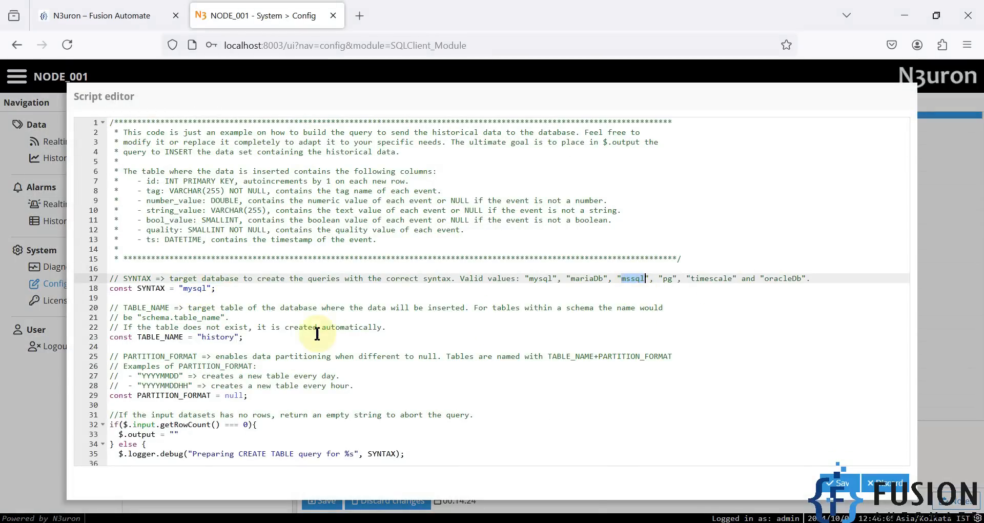
pyautogui.doubleClick(194, 288)
pyautogui.hotkey('ctrl', 'v')
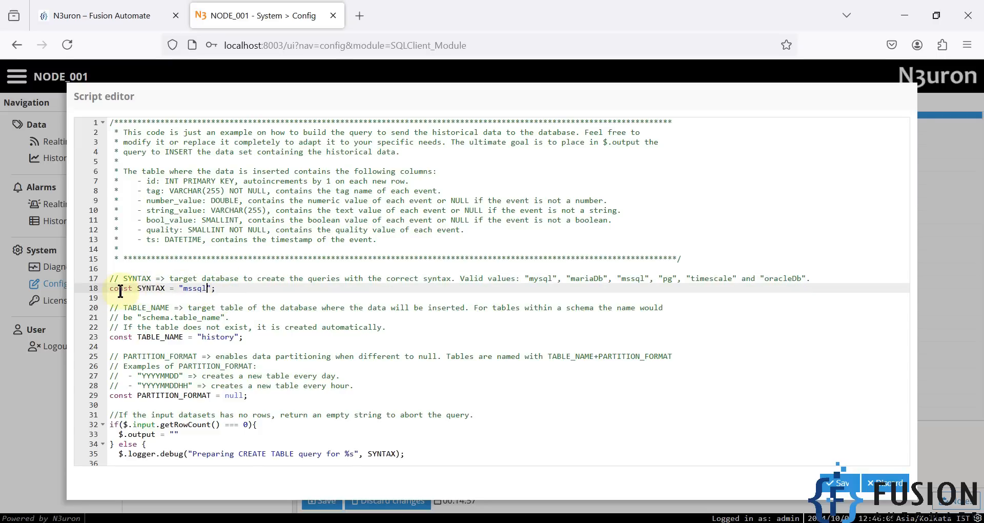
pyautogui.doubleClick(196, 288)
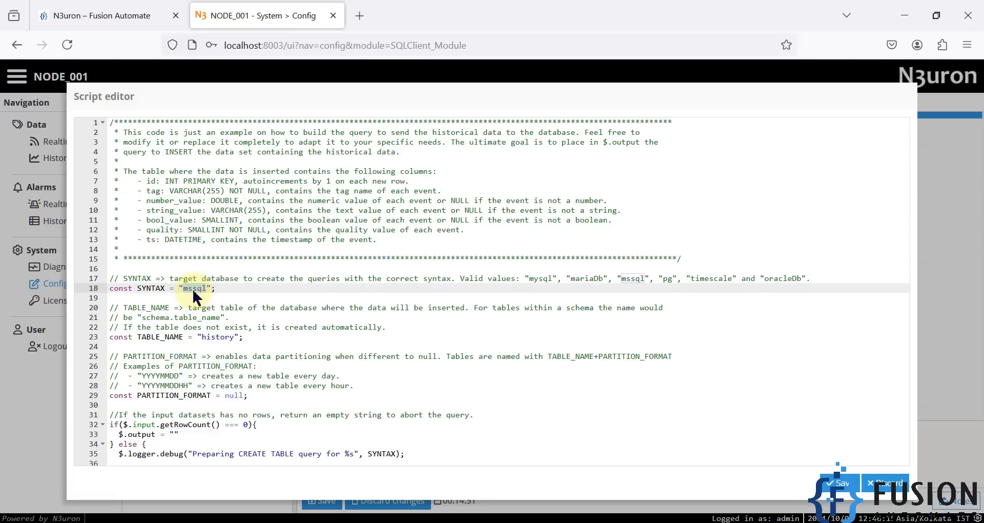
pyautogui.doubleClick(217, 337)
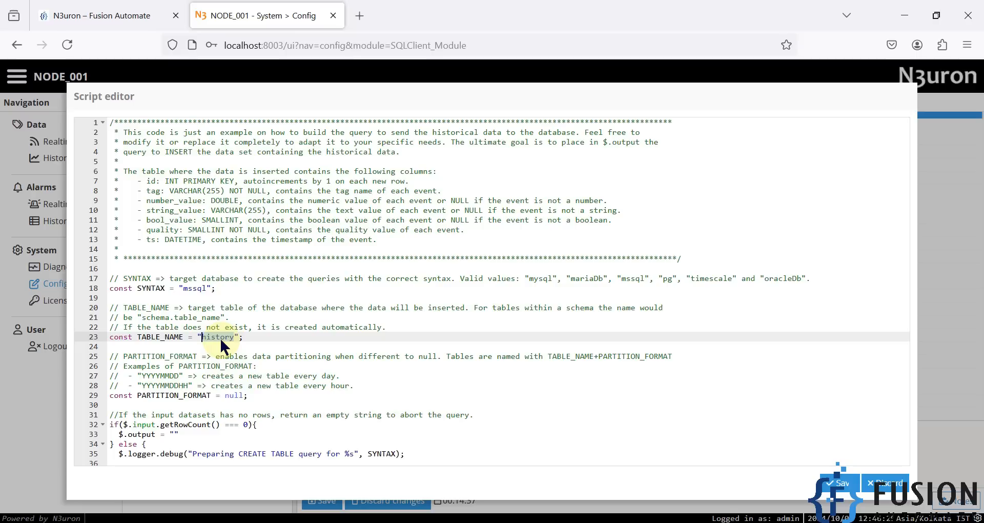
pyautogui.click(839, 485)
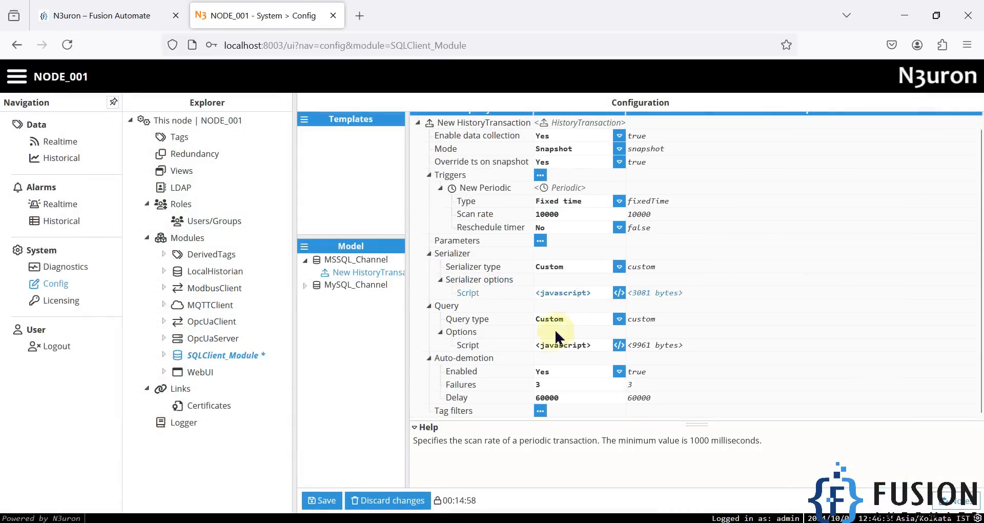
# - Add a tag filter including the path /SUNN3RGY/BLK01/CAB01/INV01/ to the history transaction and save the configuration, restarting the module
pyautogui.click(416, 428)
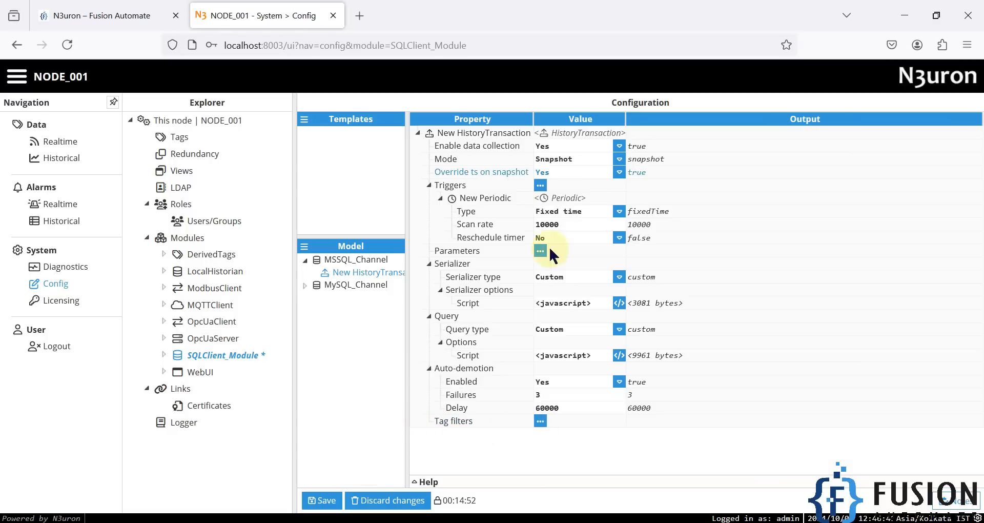
pyautogui.click(541, 422)
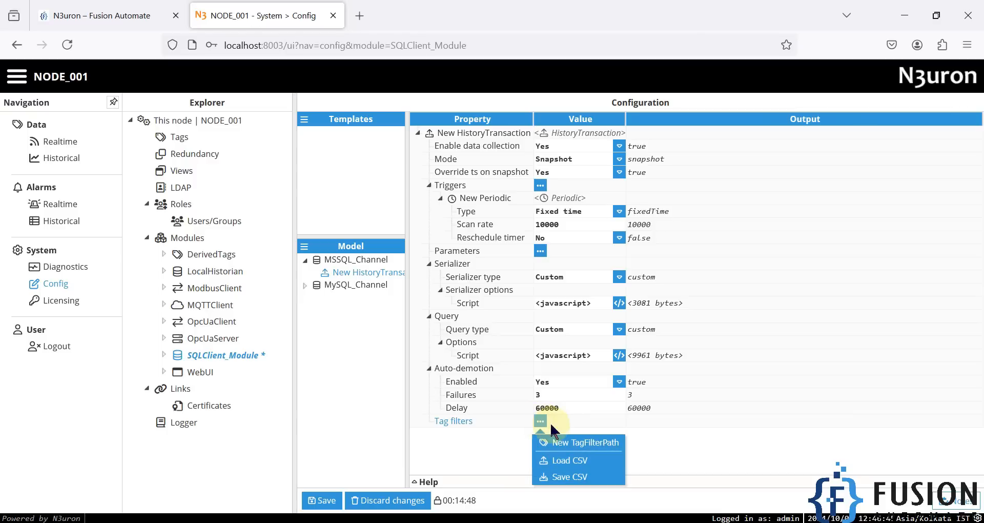
pyautogui.click(578, 444)
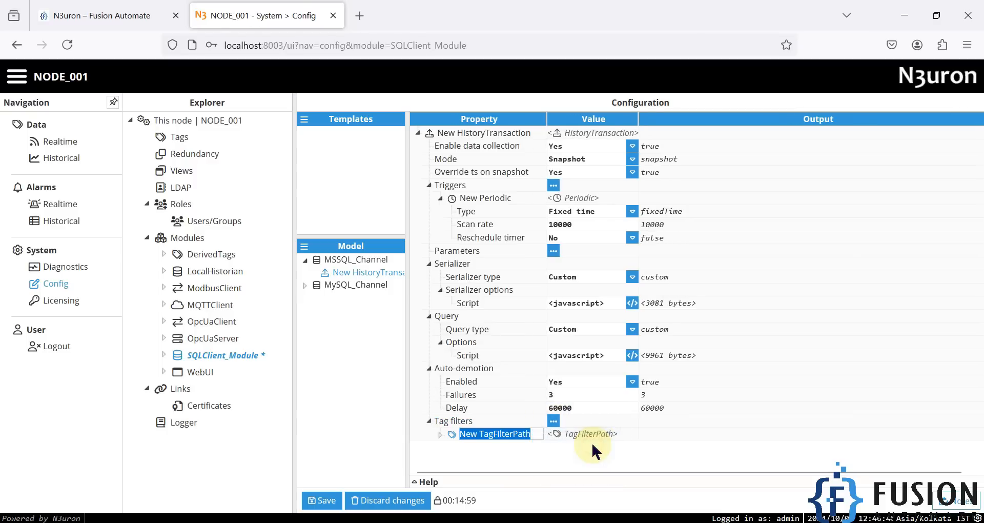
pyautogui.click(439, 434)
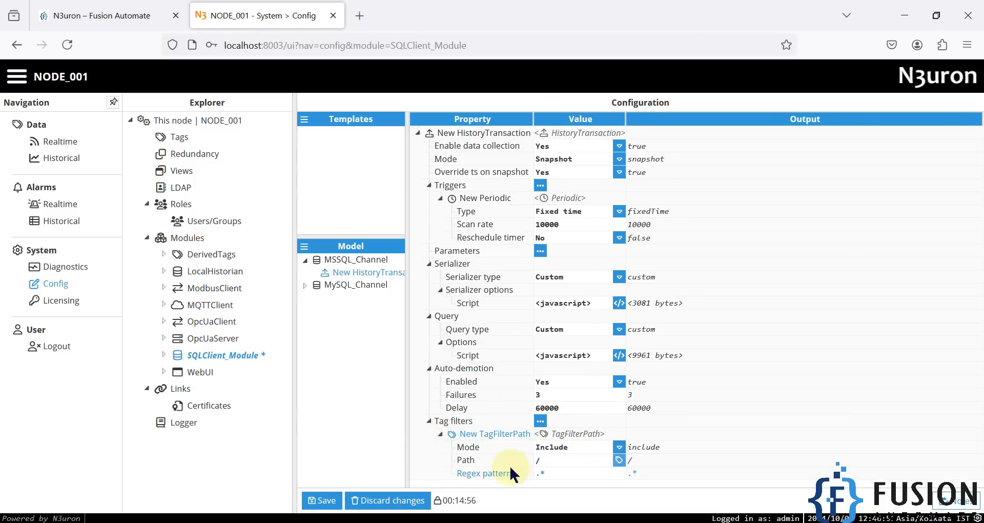
pyautogui.click(620, 460)
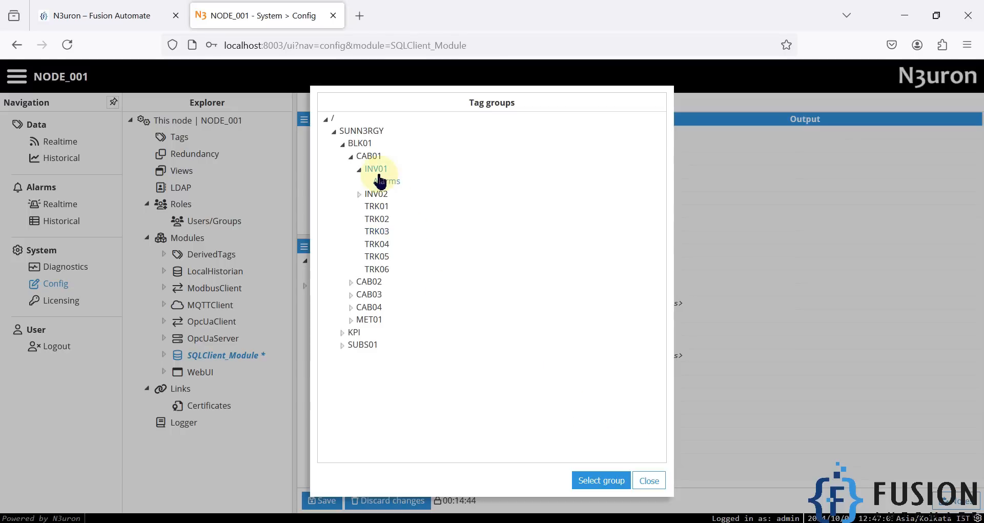
pyautogui.click(601, 481)
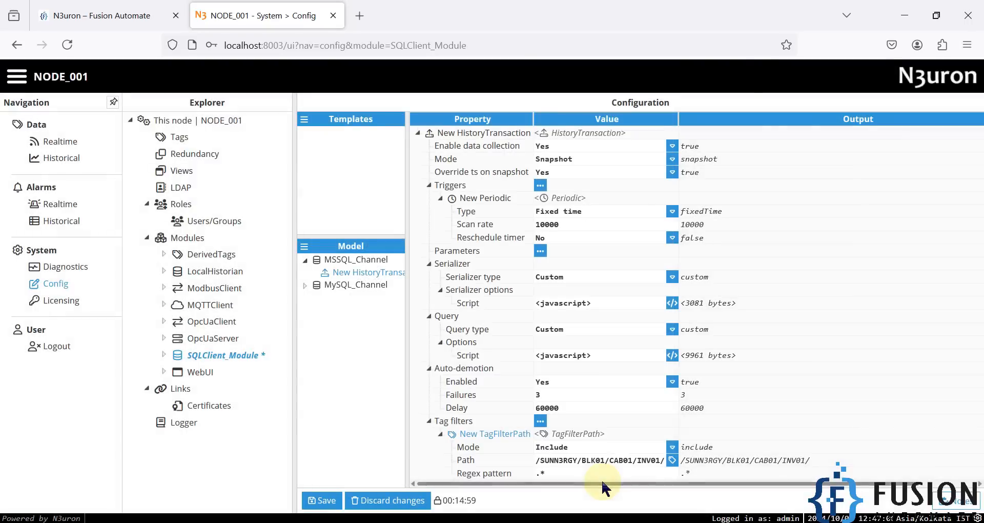
pyautogui.click(322, 502)
pyautogui.click(446, 319)
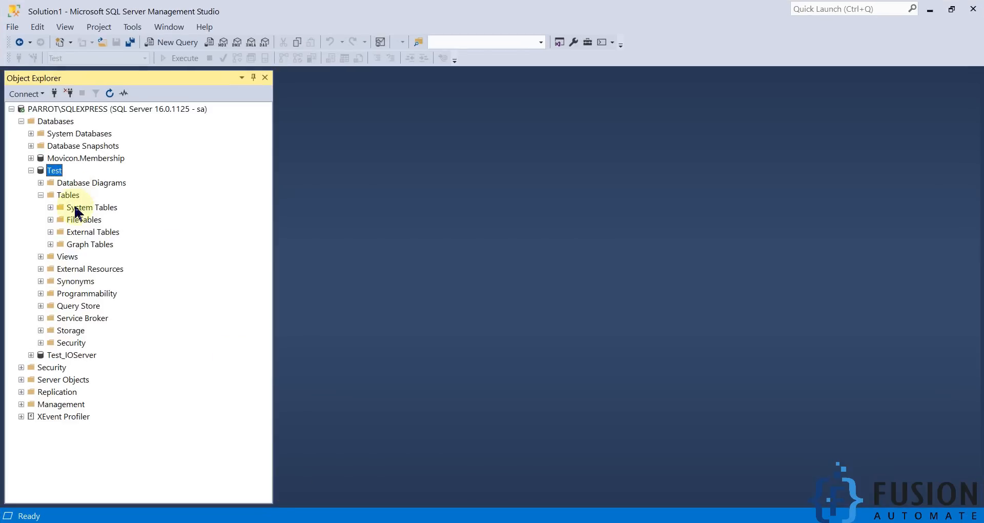
# - Switch to SQL Server Management Studio, refresh the Test database's tables and select the dbo.history table
pyautogui.click(110, 94)
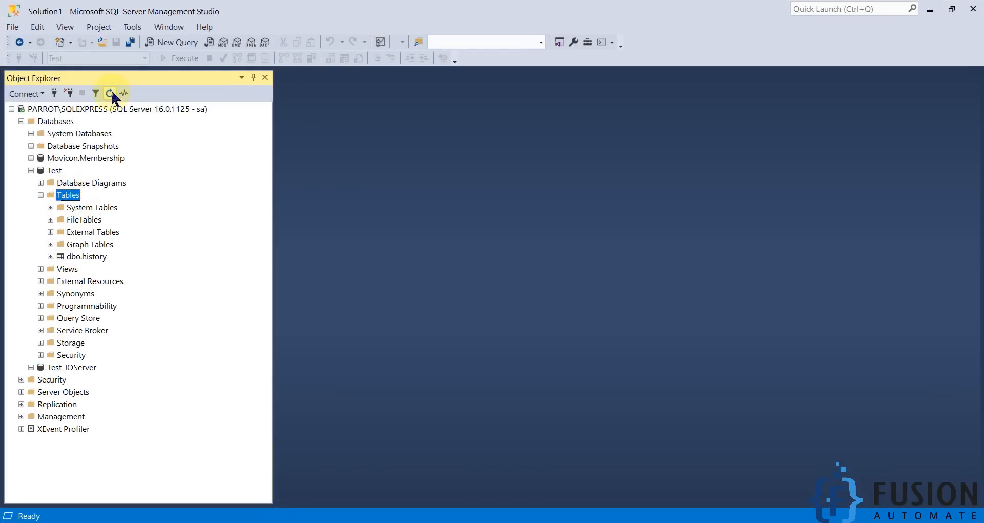
pyautogui.click(93, 258)
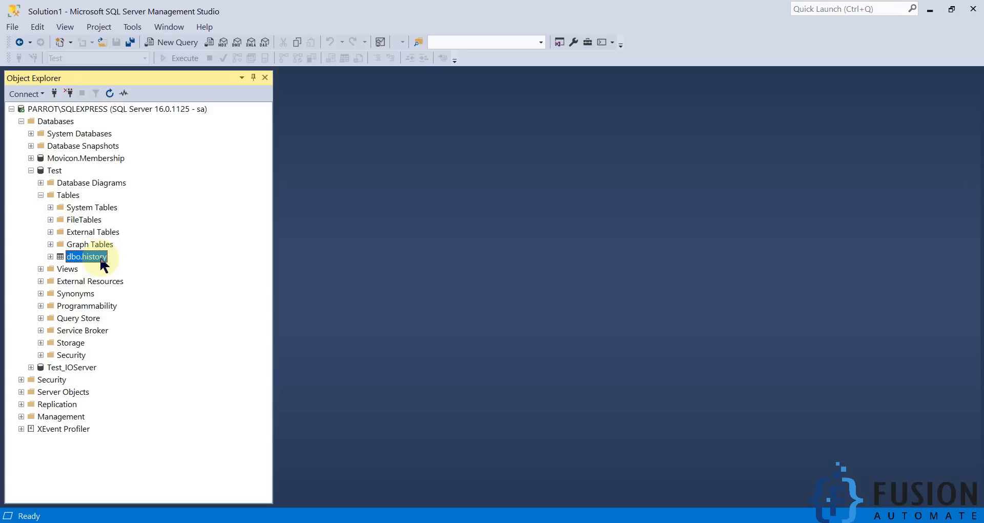
# - Query the top 1000 rows of the dbo.history table and examine the logged INV01 tag rows in the results
pyautogui.rightClick(103, 262)
pyautogui.click(161, 271)
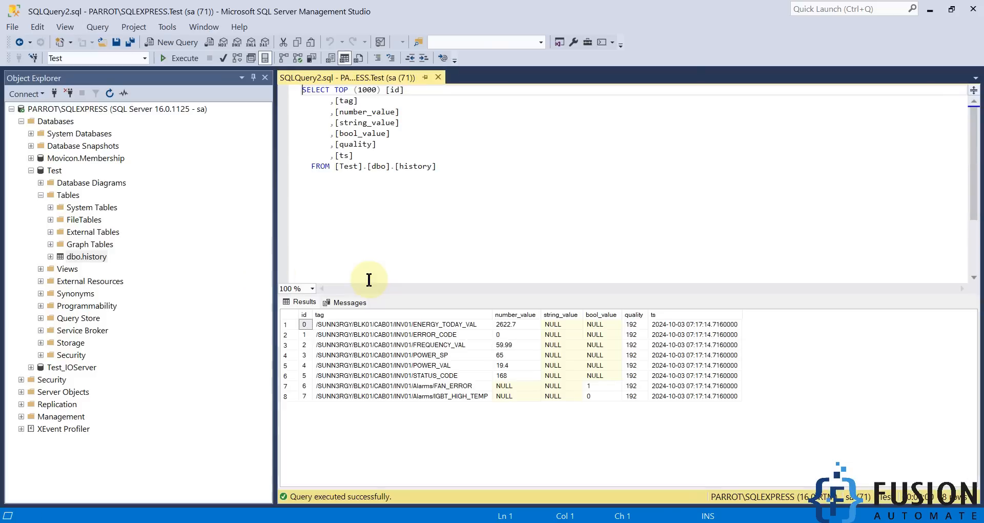
pyautogui.moveTo(697, 324); pyautogui.dragTo(448, 396)
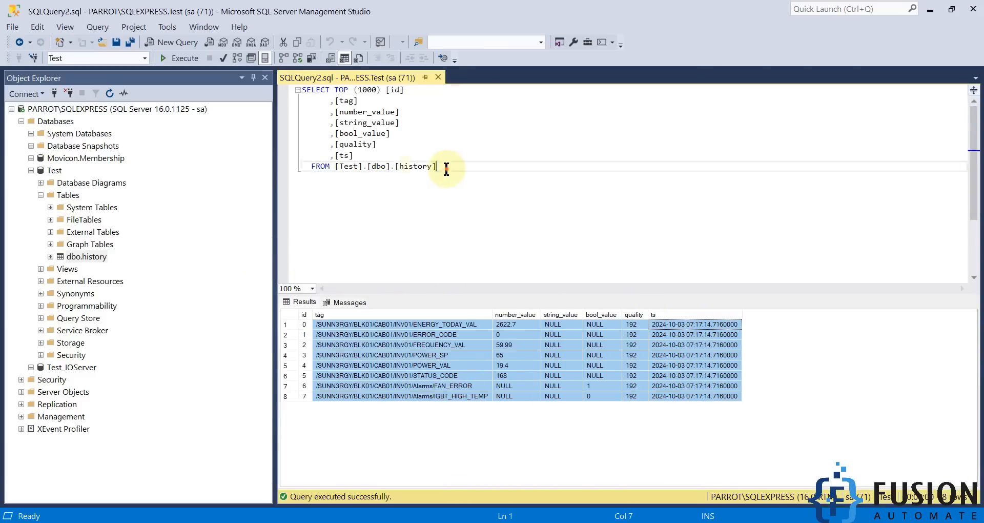
# - Rerun the full SELECT query on the history table and compare the ts timestamps of the first and second logged batches
pyautogui.moveTo(445, 167); pyautogui.dragTo(300, 90)
pyautogui.click(177, 59)
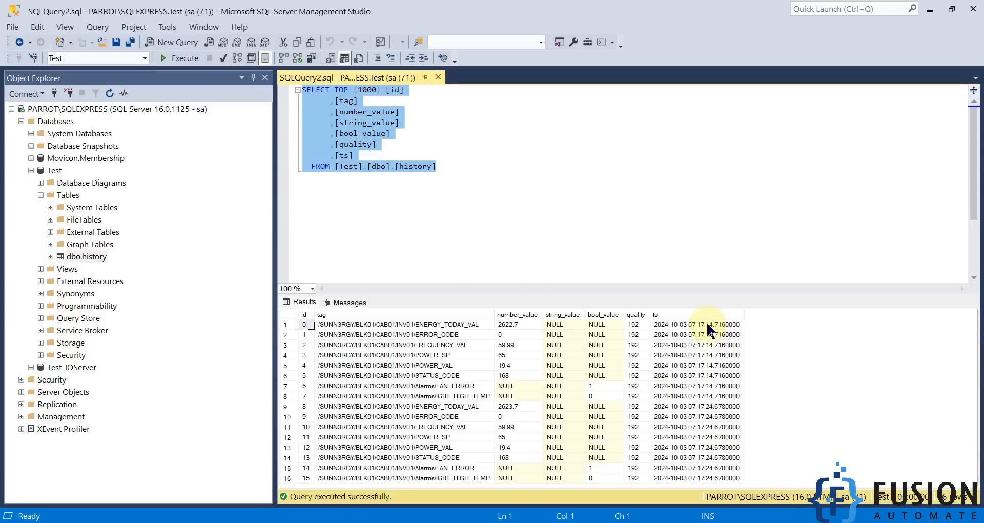
pyautogui.moveTo(710, 324); pyautogui.dragTo(639, 323)
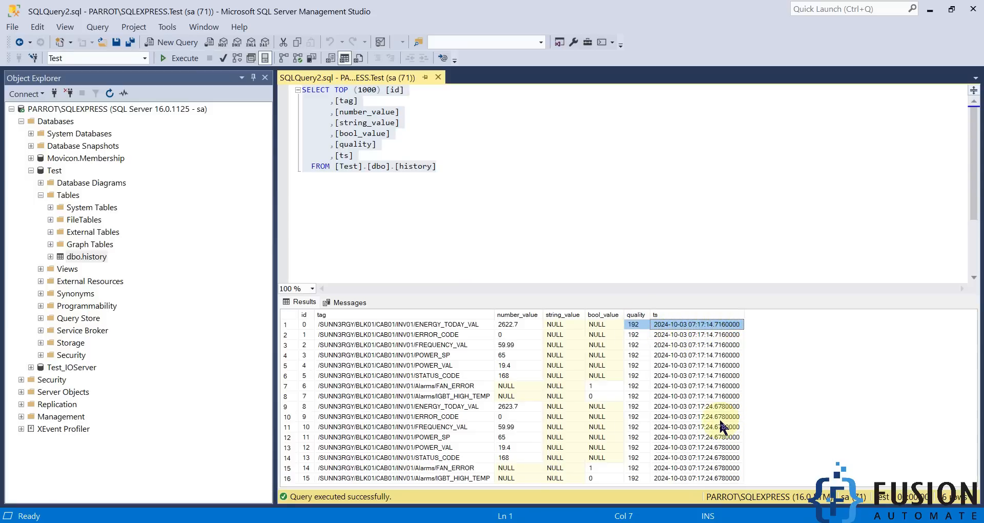
pyautogui.click(701, 408)
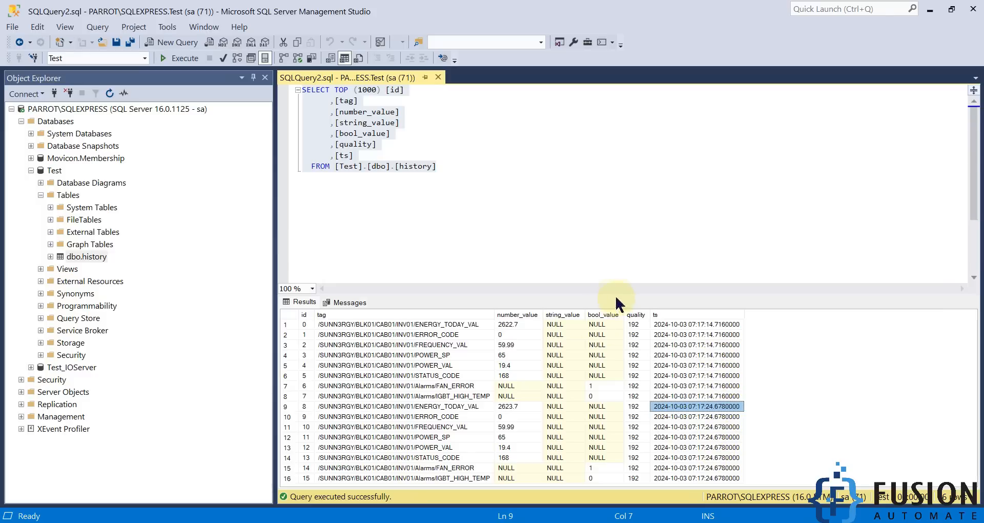
# - Enlarge the query results area, execute the history query again and look through all the returned rows
pyautogui.moveTo(617, 298); pyautogui.dragTo(590, 225)
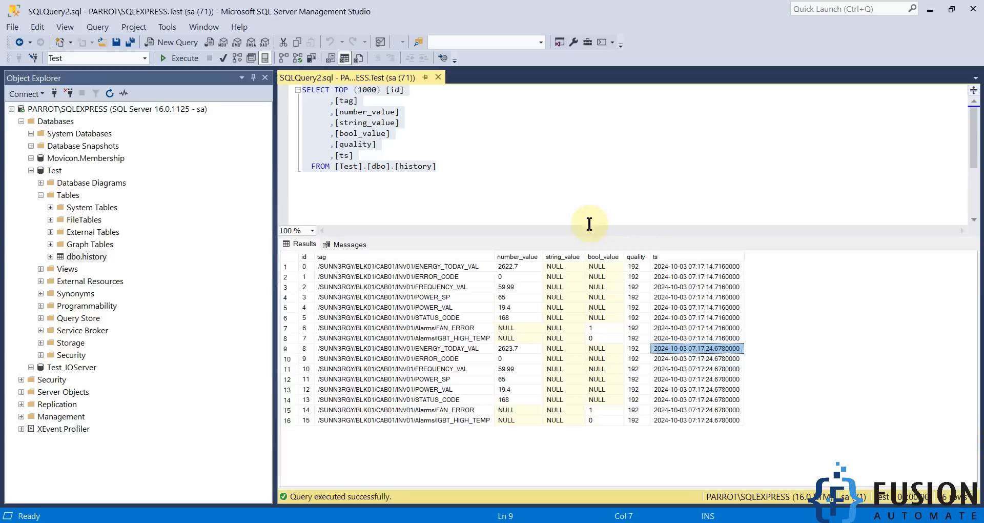
pyautogui.click(177, 58)
pyautogui.scroll(-4, 639, 361)
pyautogui.scroll(4, 661, 383)
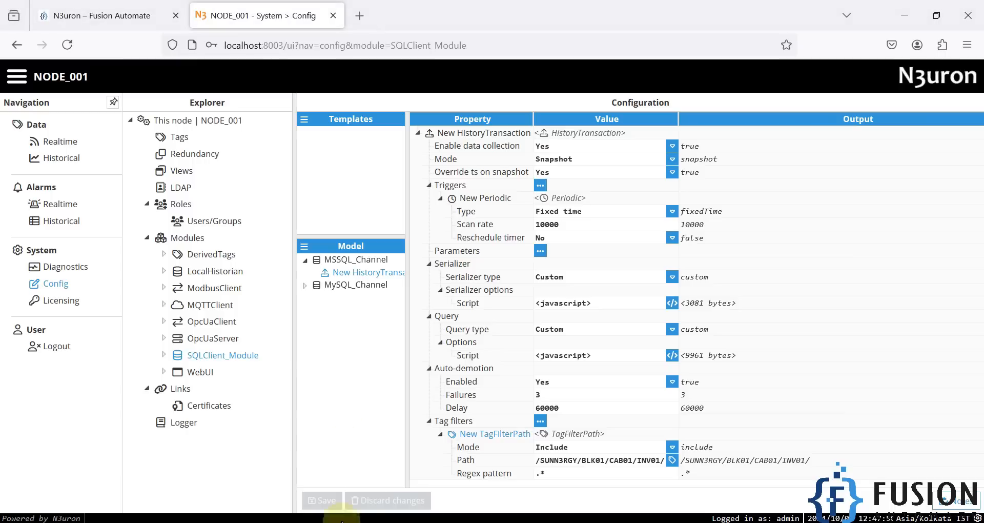
# - Review the MSSQL, PostgreSQL and Timescale entries under SQL Client on the Fusion Automate training page in Firefox, and return to the N3uron configuration
pyautogui.click(123, 24)
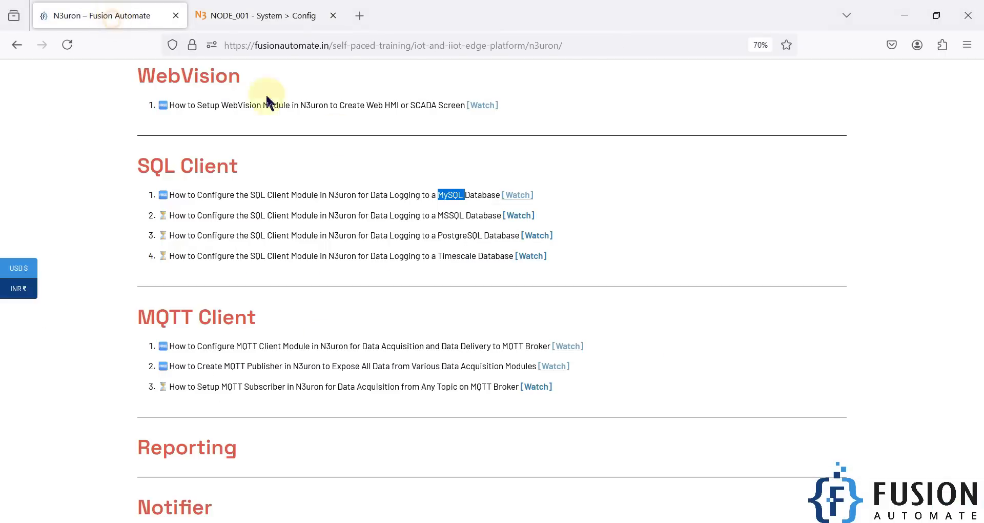
pyautogui.doubleClick(446, 214)
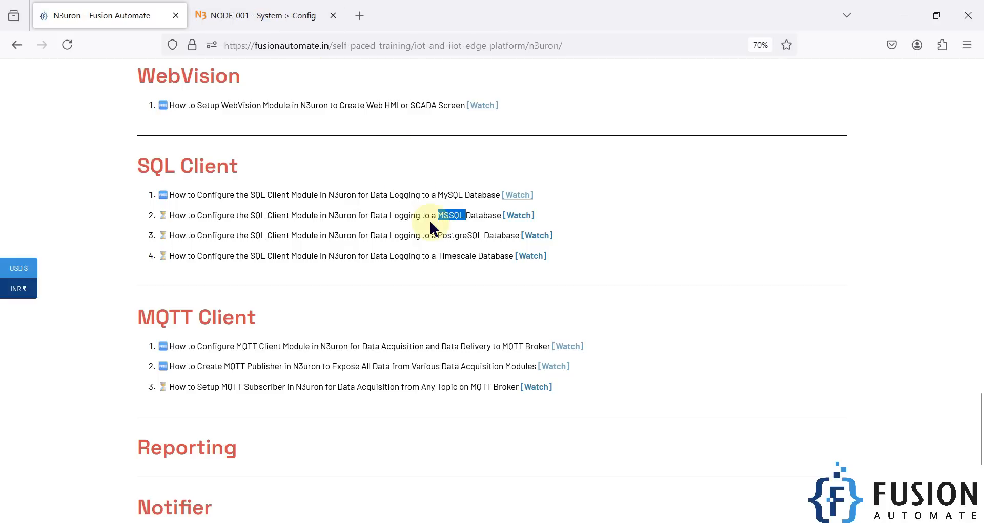
pyautogui.click(447, 216)
pyautogui.doubleClick(462, 234)
pyautogui.doubleClick(458, 256)
pyautogui.click(262, 15)
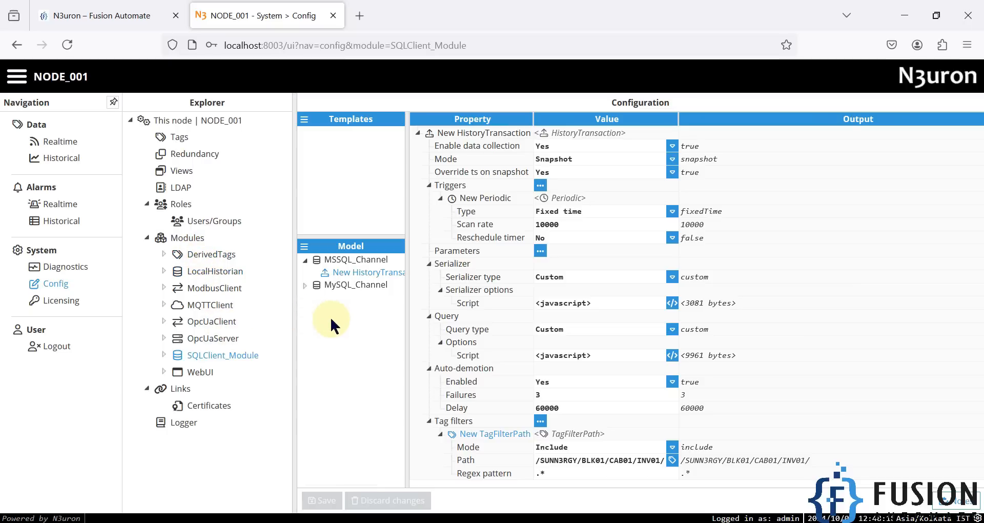
# - Browse the Fusion Automate training page to its footer, review the PostgreSQL tutorial under SQL Client, and minimize the open windows to the desktop
pyautogui.click(137, 7)
pyautogui.scroll(-5, 600, 281)
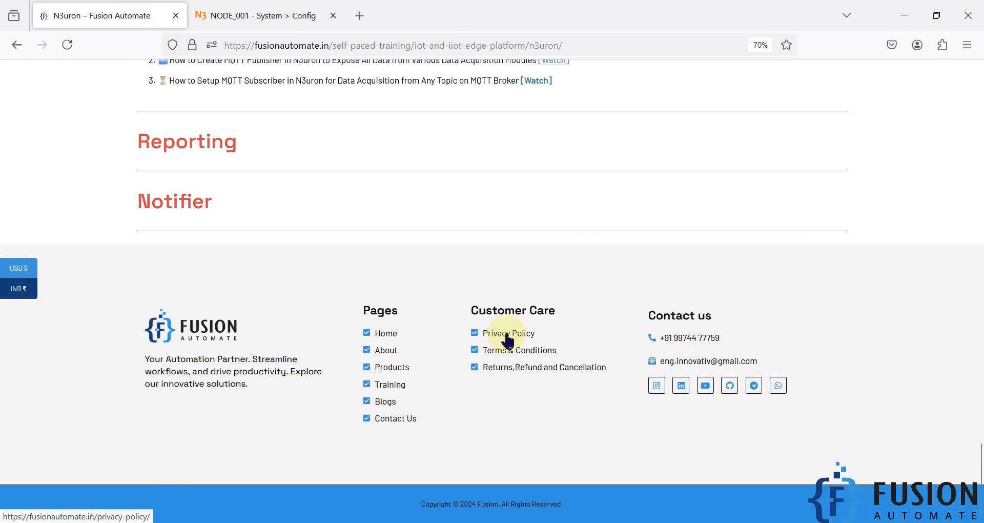
pyautogui.scroll(8, 571, 298)
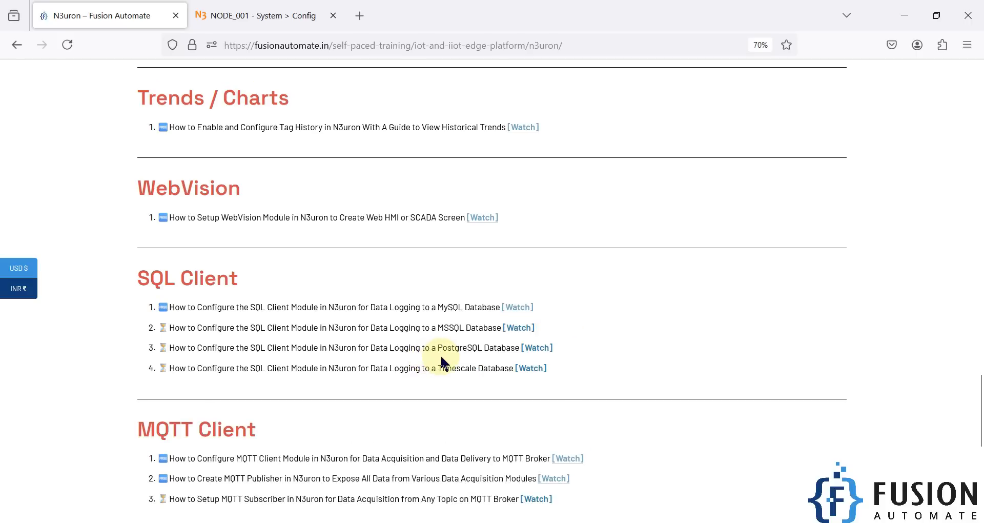
pyautogui.tripleClick(402, 347)
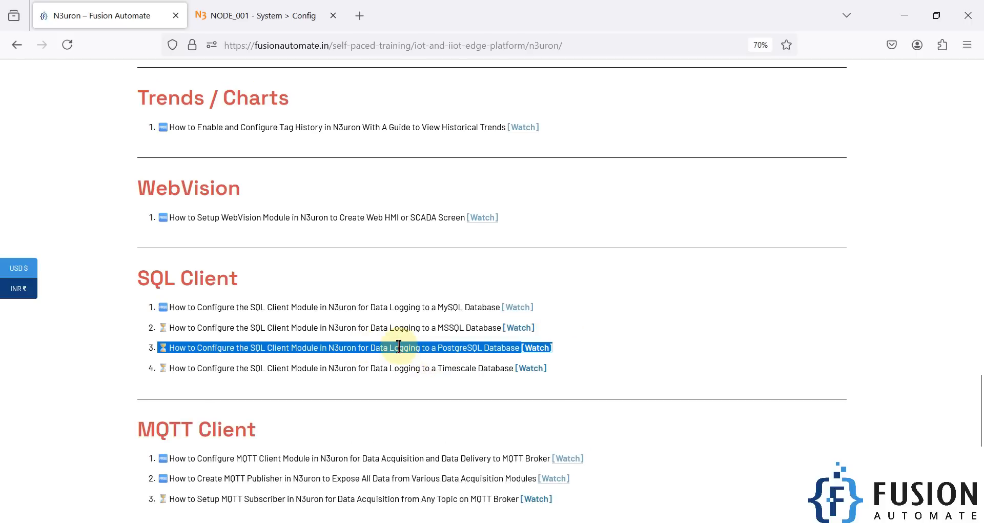
pyautogui.click(285, 347)
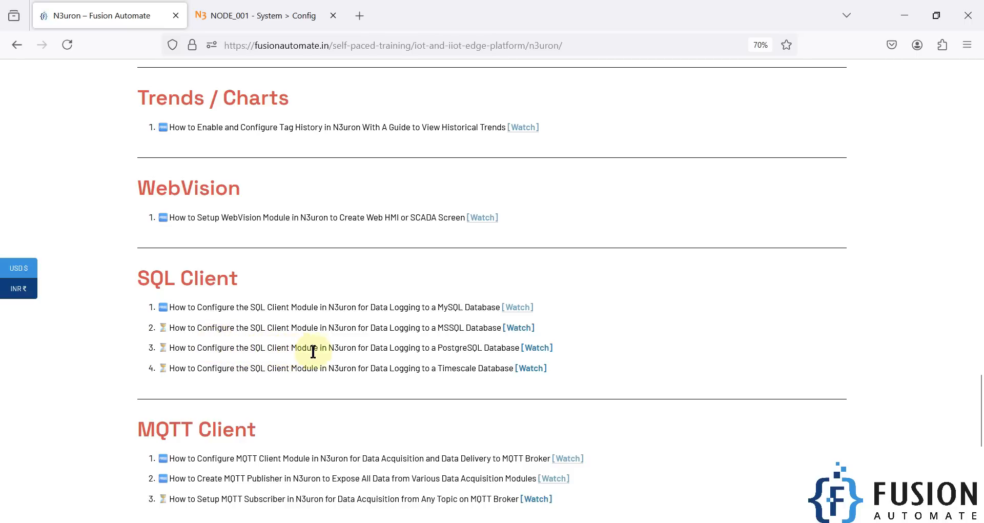
pyautogui.doubleClick(445, 349)
pyautogui.click(455, 350)
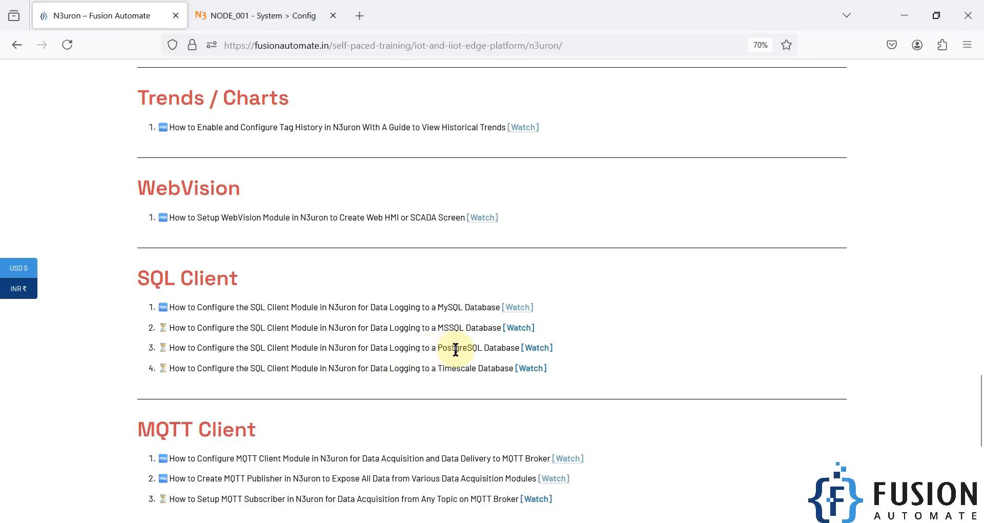
pyautogui.click(904, 15)
pyautogui.click(925, 14)
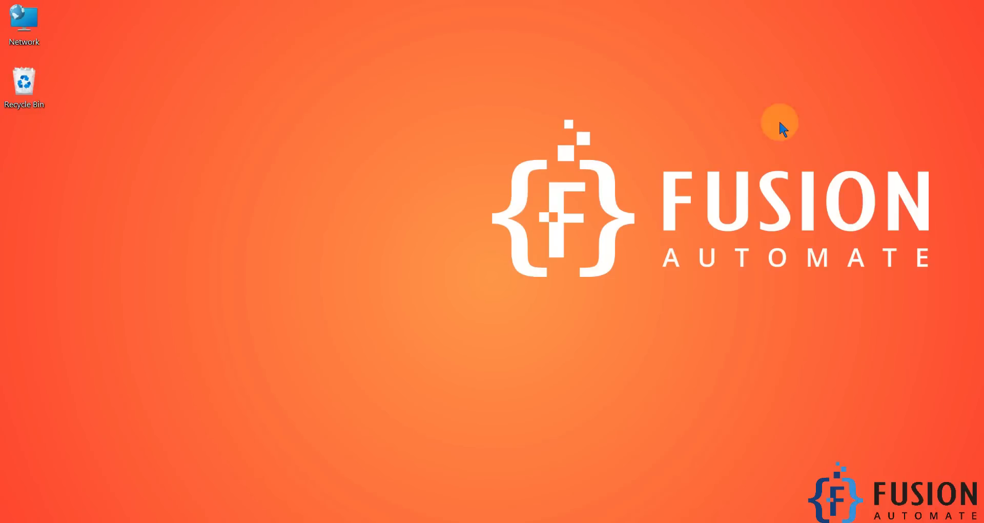